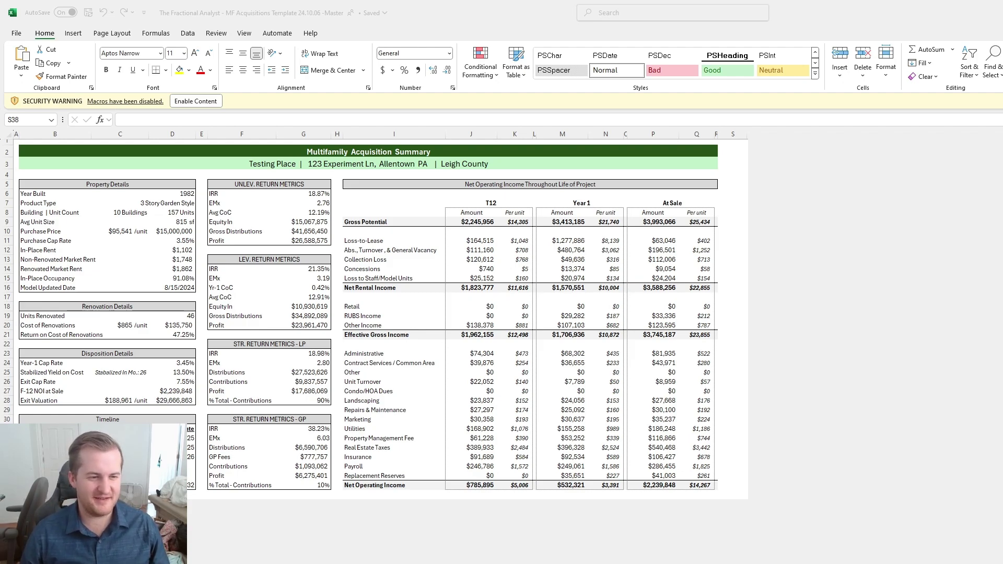
Review the summary's property details: year built, building and unit counts, average unit size, purchase price, cap rate and in-place rent.
{"action": "left_click", "coordinate": [379, 460]}
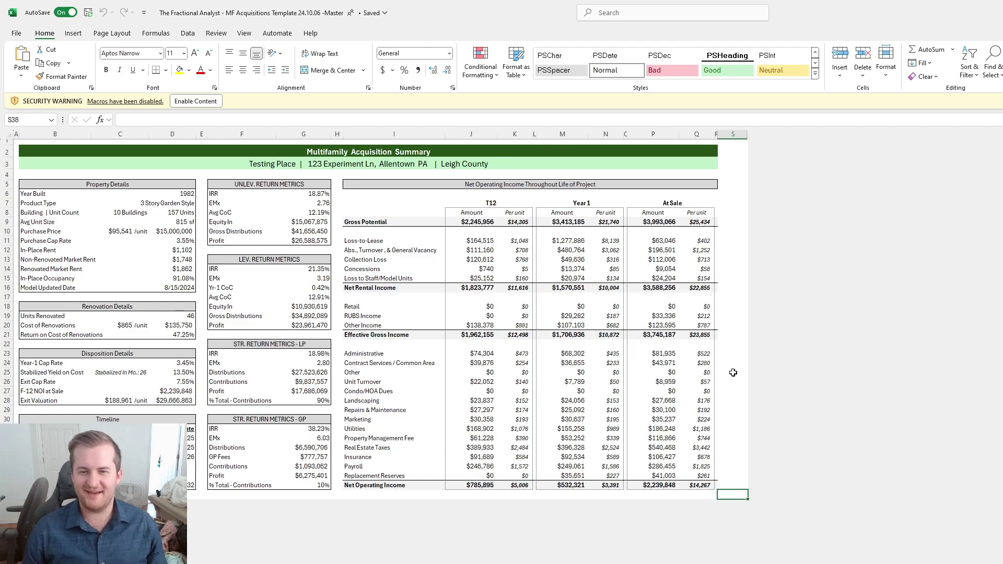
{"action": "left_click", "coordinate": [187, 193]}
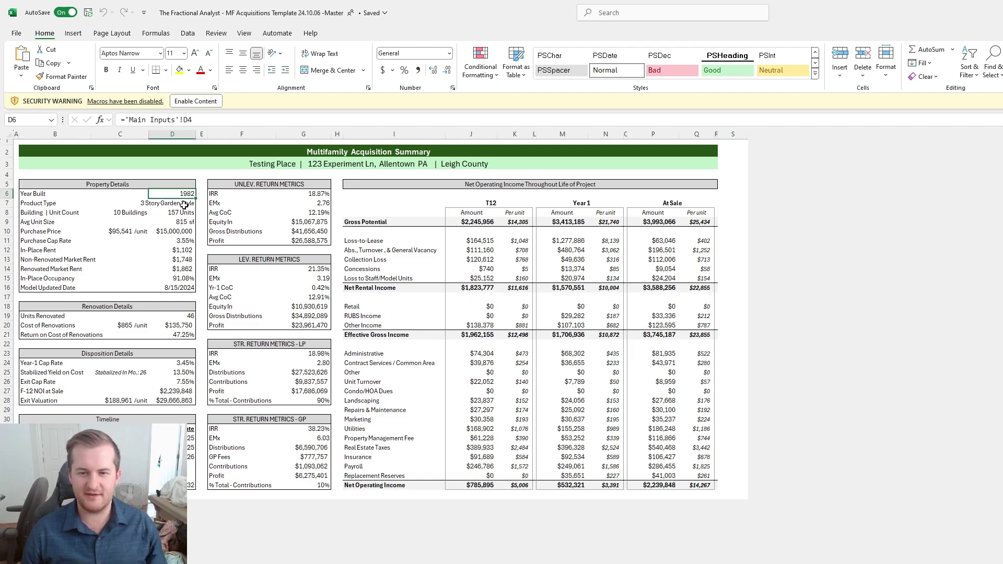
{"action": "left_click", "coordinate": [134, 212]}
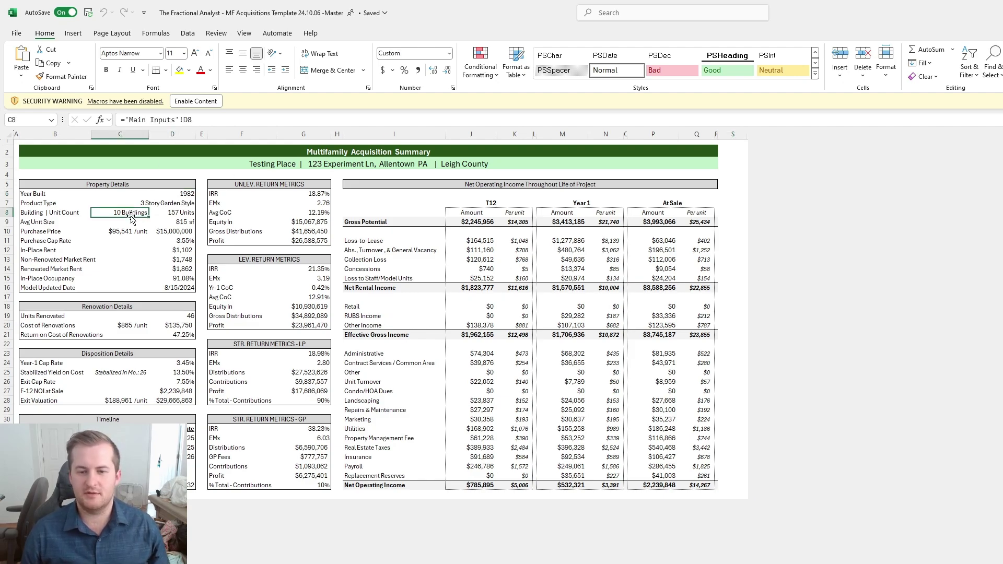
{"action": "left_click", "coordinate": [186, 214]}
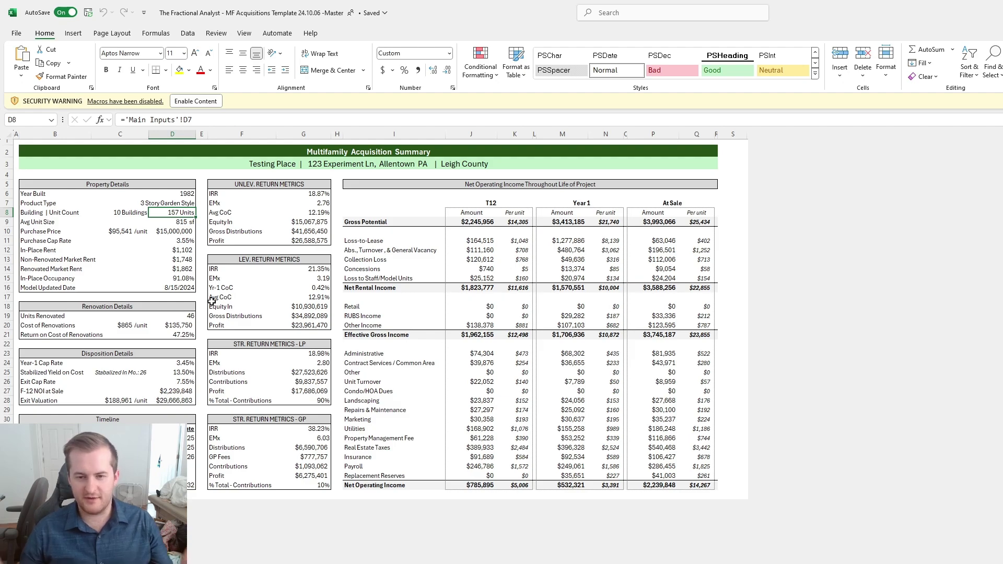
{"action": "left_click", "coordinate": [188, 222]}
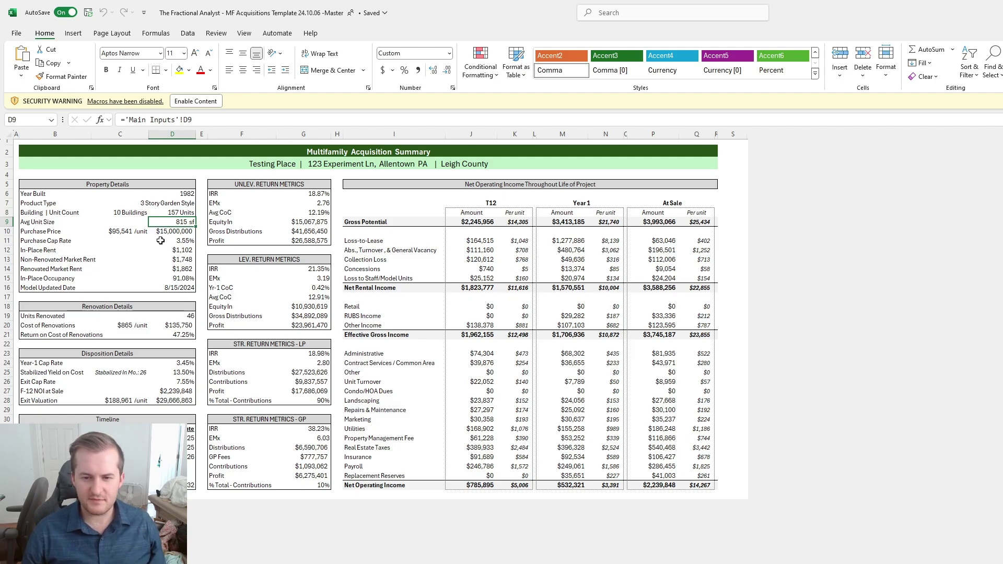
{"action": "left_click_drag", "start_coordinate": [113, 231], "coordinate": [191, 250]}
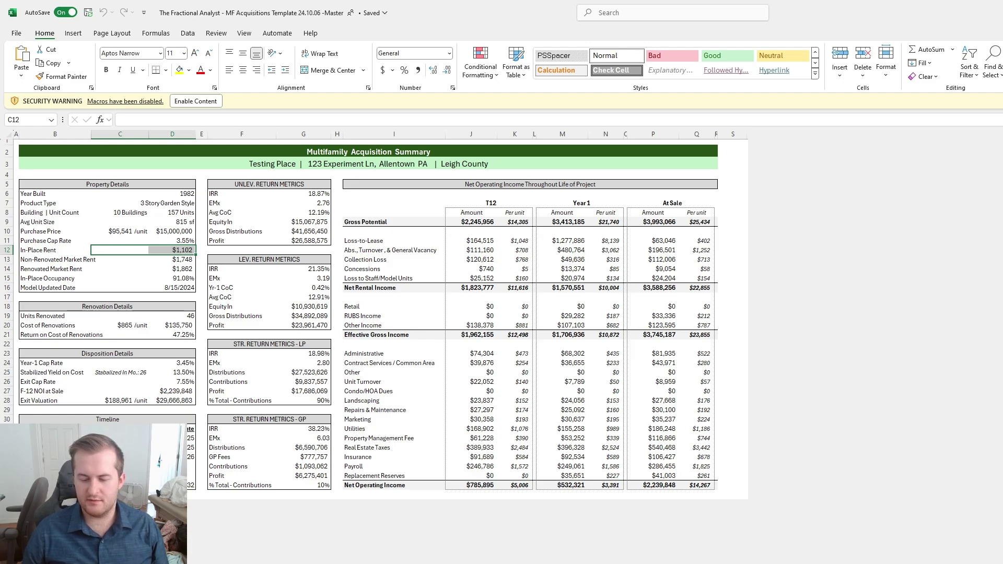
Inspect the unit count and net square footage formulas for the studio Diamond floor plan on the unit mix sheet, then return to the summary.
{"action": "key", "text": "ctrl+Page_Down"}
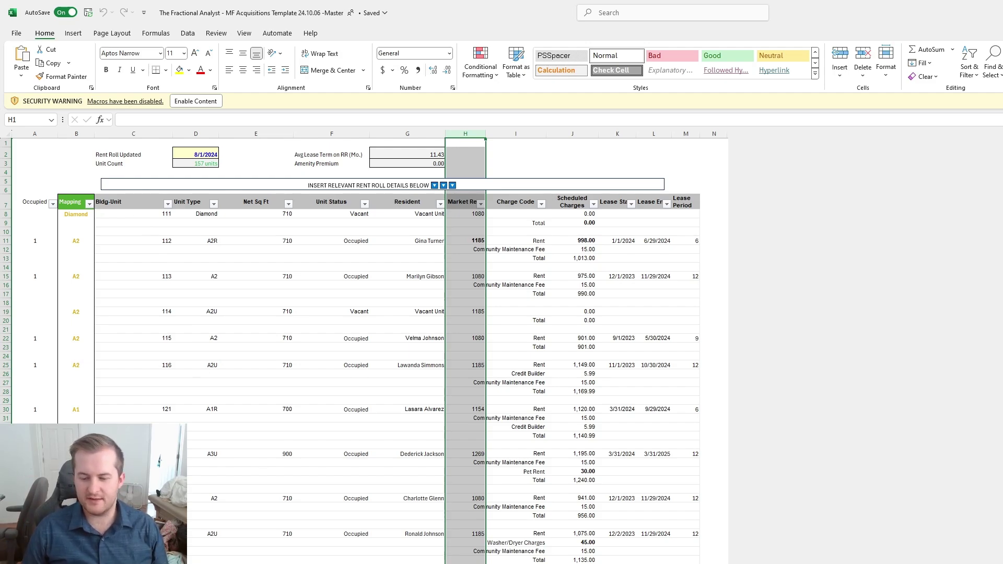
{"action": "key", "text": "ctrl+Page_Up"}
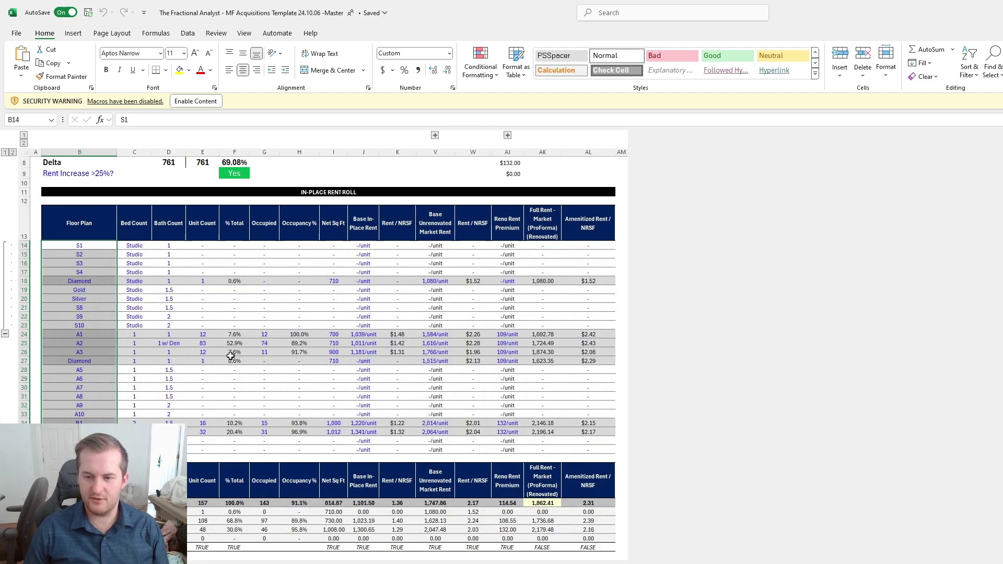
{"action": "scroll", "coordinate": [349, 343], "scroll_direction": "up", "scroll_amount": 1}
{"action": "scroll", "coordinate": [349, 342], "scroll_direction": "up", "scroll_amount": 1}
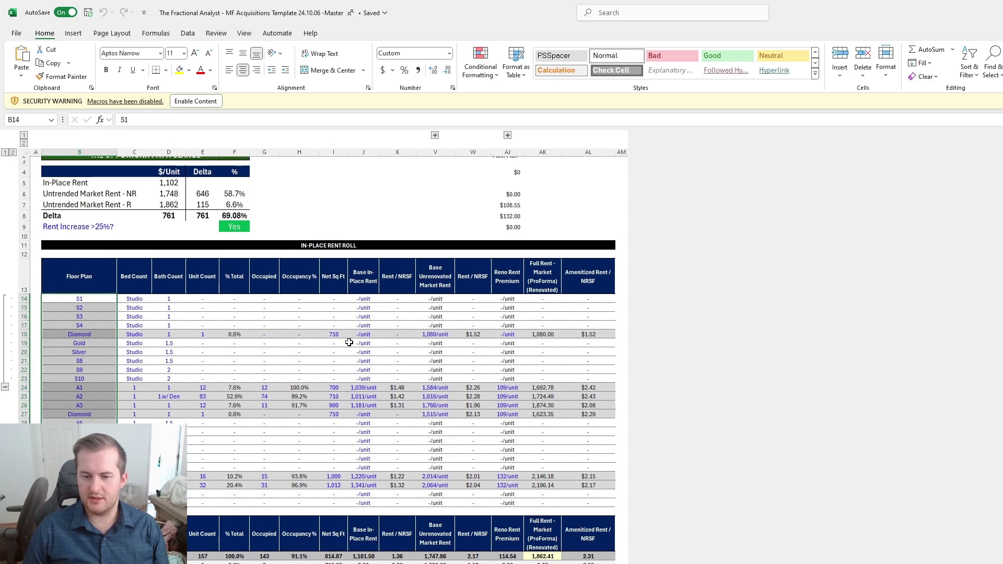
{"action": "left_click", "coordinate": [202, 333]}
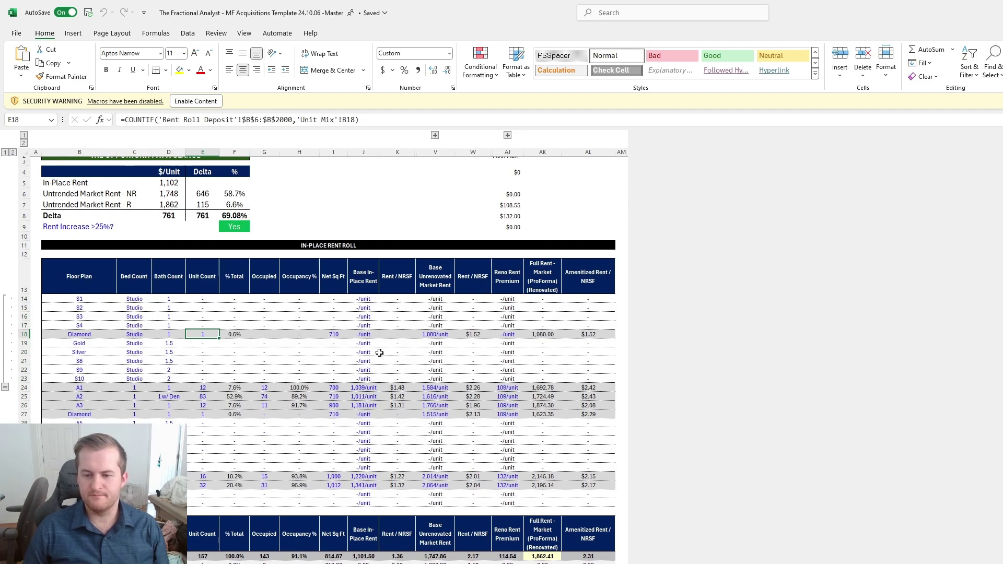
{"action": "left_click", "coordinate": [334, 334]}
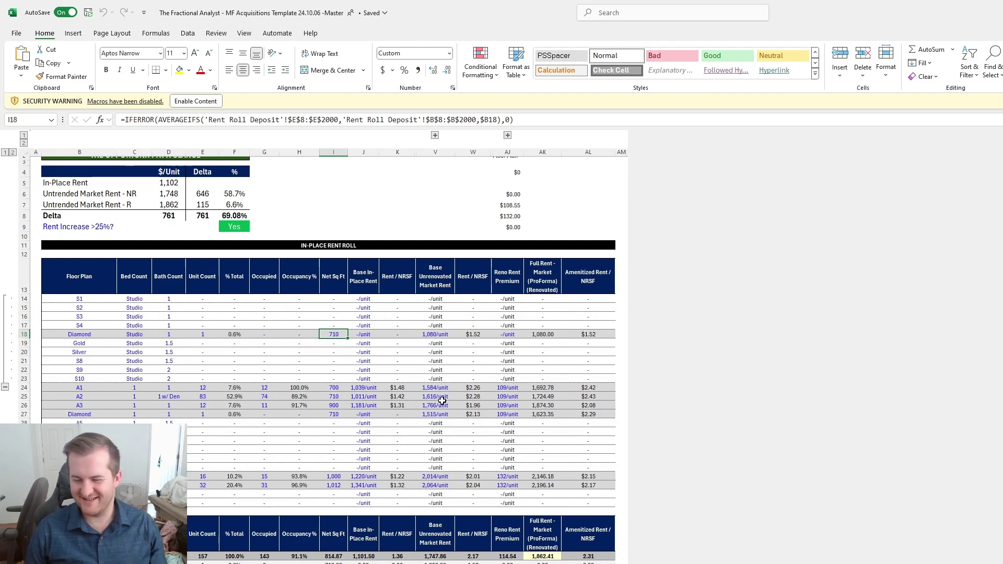
{"action": "key", "text": "ctrl+Page_Up"}
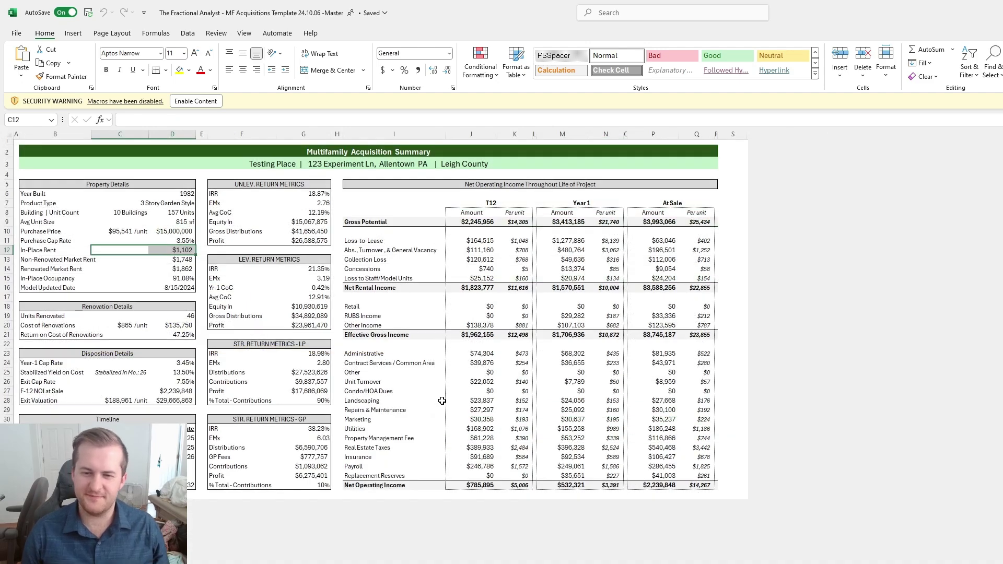
Review the non-renovated and renovated market rents, in-place occupancy and number of units renovated on the acquisition summary.
{"action": "key", "text": "Down"}
{"action": "key", "text": "Right"}
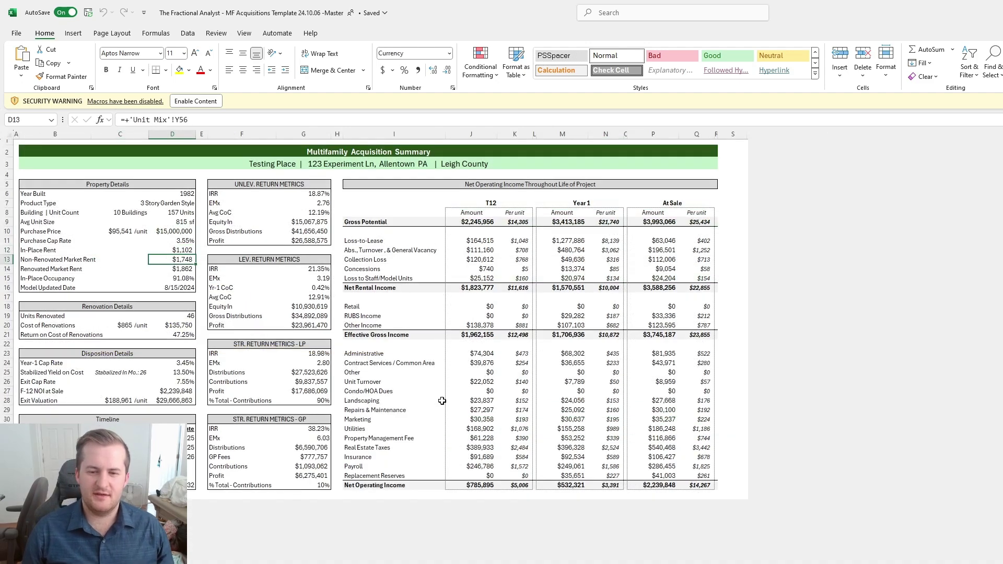
{"action": "key", "text": "shift+Down"}
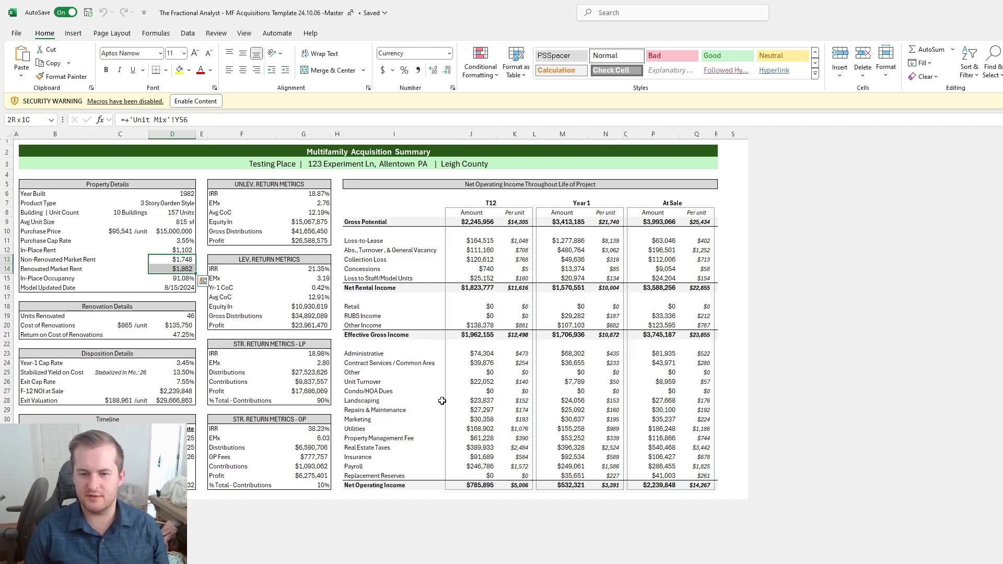
{"action": "key", "text": "Down"}
{"action": "key", "text": "Down"}
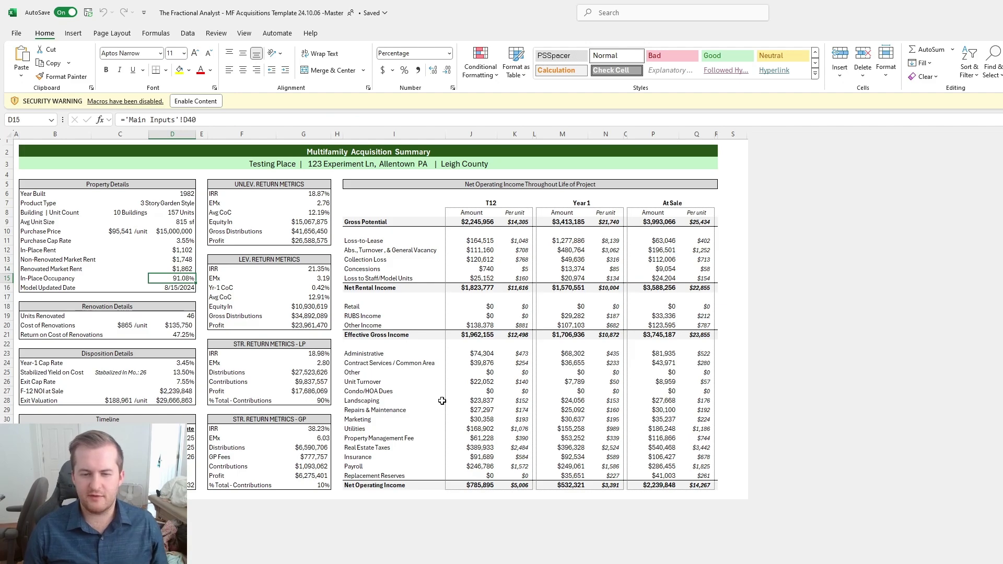
{"action": "key", "text": "Down"}
{"action": "key", "text": "Down"}
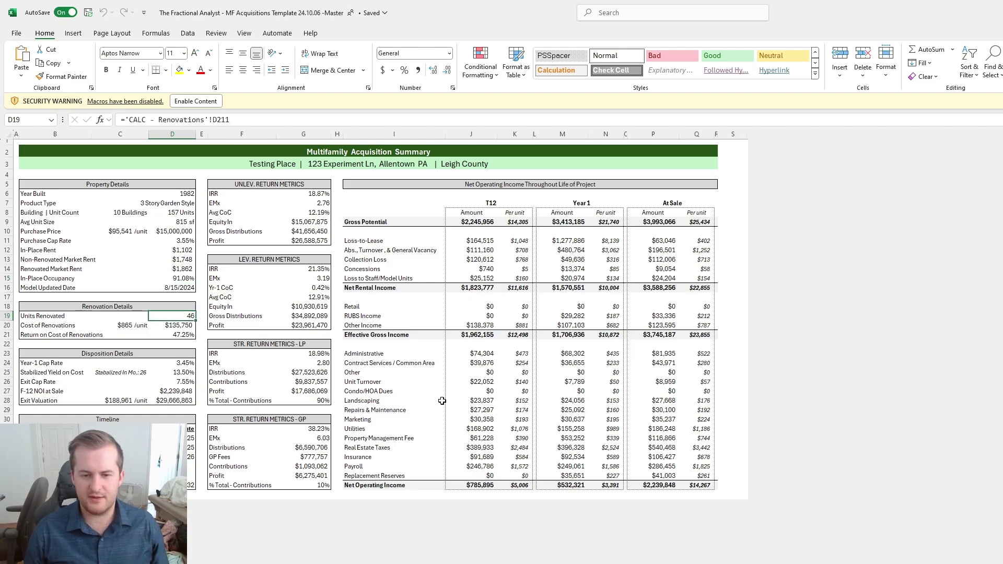
{"action": "key", "text": "Up"}
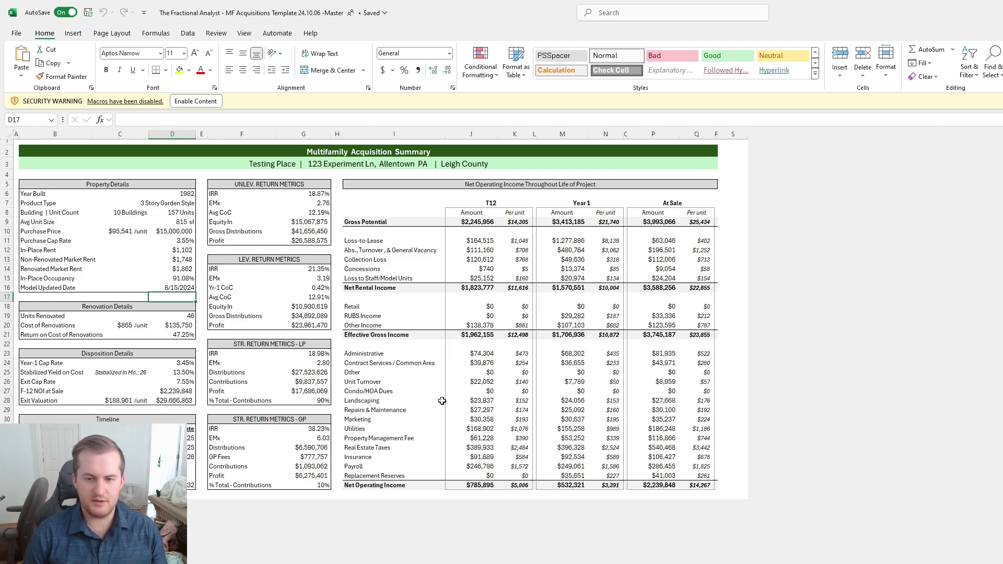
Compare the property's year built and in-place rent with its non-renovated and renovated market rents.
{"action": "left_click", "coordinate": [193, 192]}
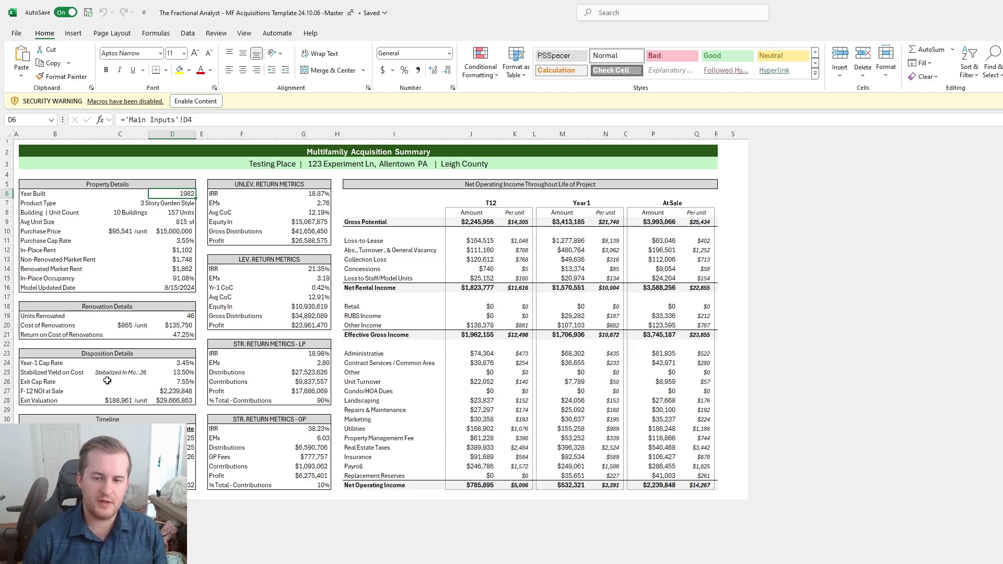
{"action": "left_click", "coordinate": [184, 251]}
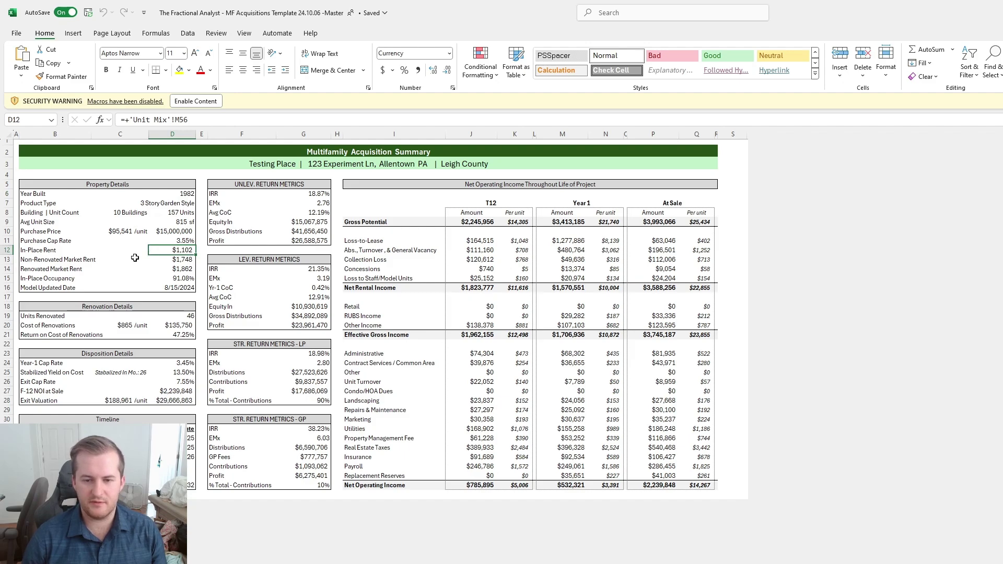
{"action": "left_click", "coordinate": [182, 260]}
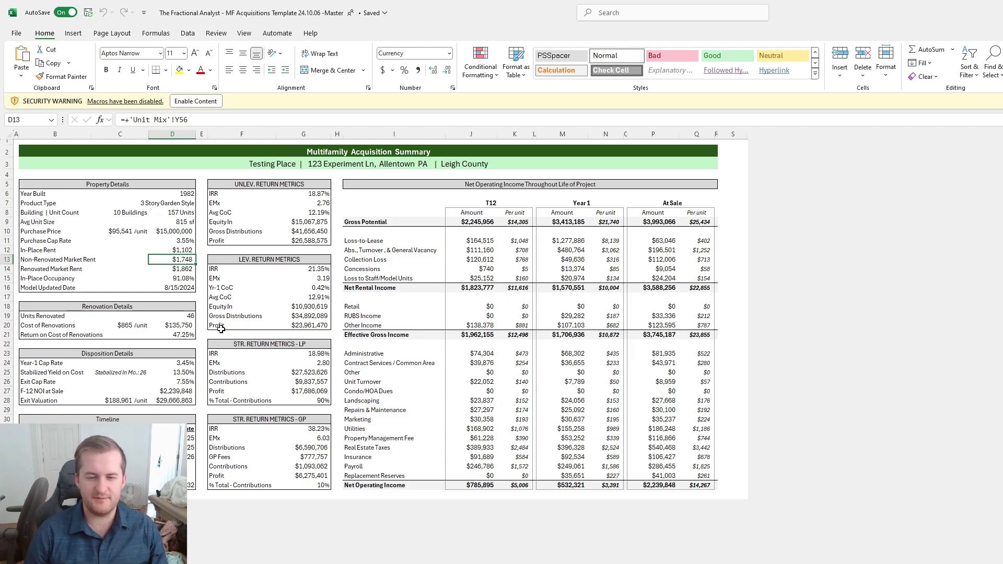
{"action": "key", "text": "Down"}
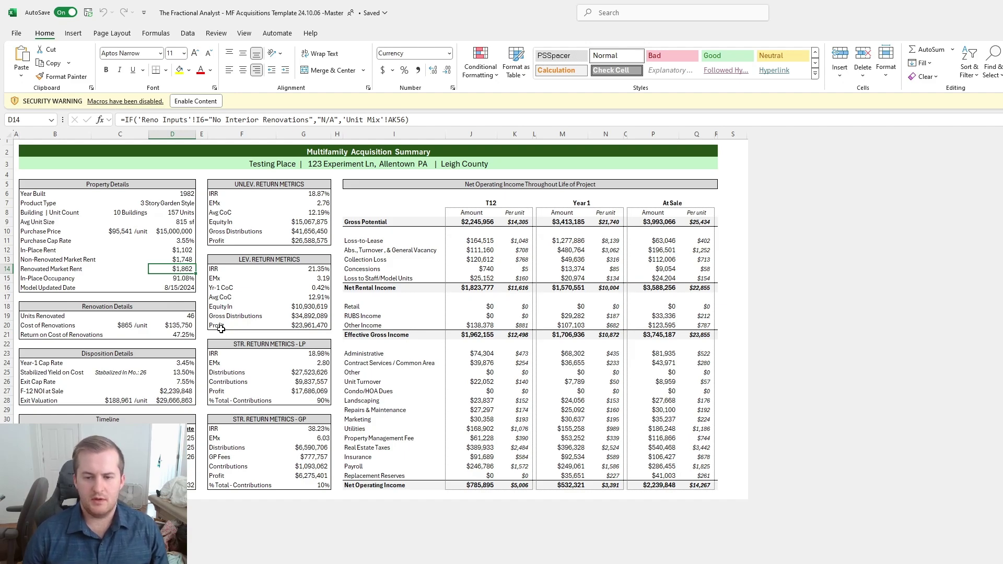
{"action": "key", "text": "Down"}
{"action": "key", "text": "Up"}
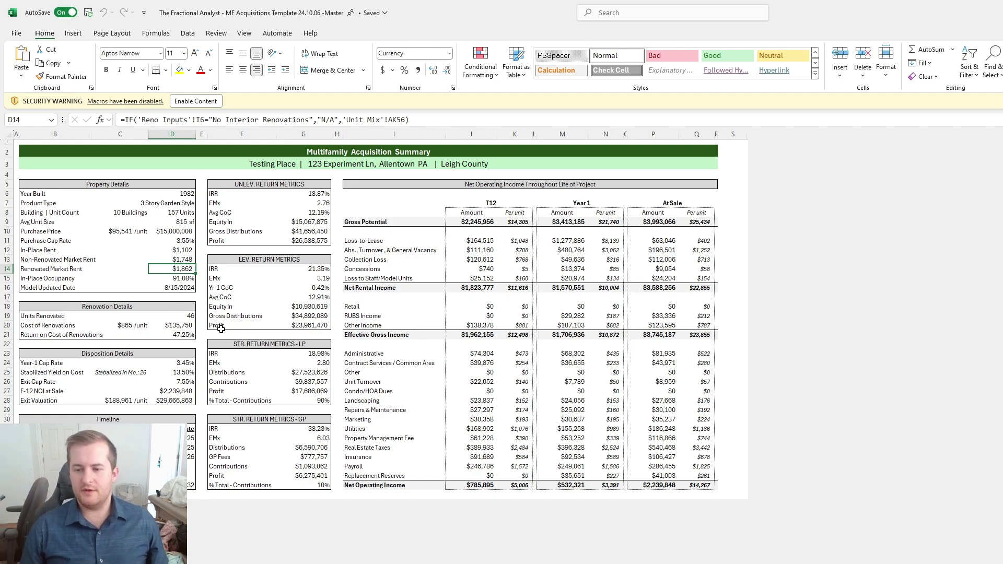
Compare the T12 and Year 1 operating expenses, covering the administrative through marketing lines, insurance and replacement reserves.
{"action": "left_click", "coordinate": [478, 352]}
{"action": "key", "text": "shift+Down"}
{"action": "key", "text": "shift+Down"}
{"action": "key", "text": "shift+Down"}
{"action": "key", "text": "shift+Down"}
{"action": "key", "text": "shift+Down"}
{"action": "key", "text": "shift+Down"}
{"action": "key", "text": "shift+Down"}
{"action": "key", "text": "shift+Down"}
{"action": "key", "text": "shift+Down"}
{"action": "key", "text": "shift+Down"}
{"action": "key", "text": "shift+Down"}
{"action": "key", "text": "shift+Down"}
{"action": "key", "text": "shift+Down"}
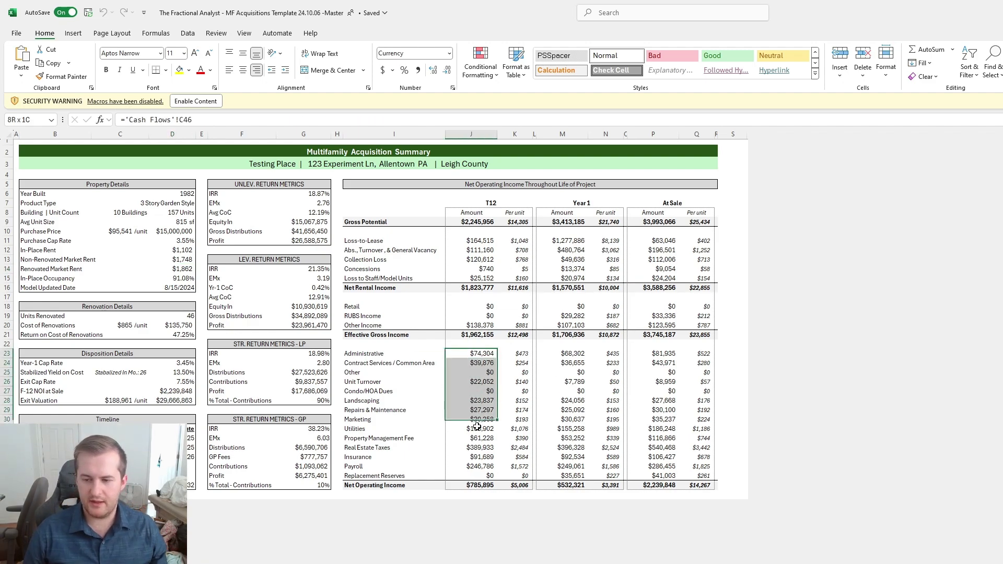
{"action": "left_click", "coordinate": [567, 353]}
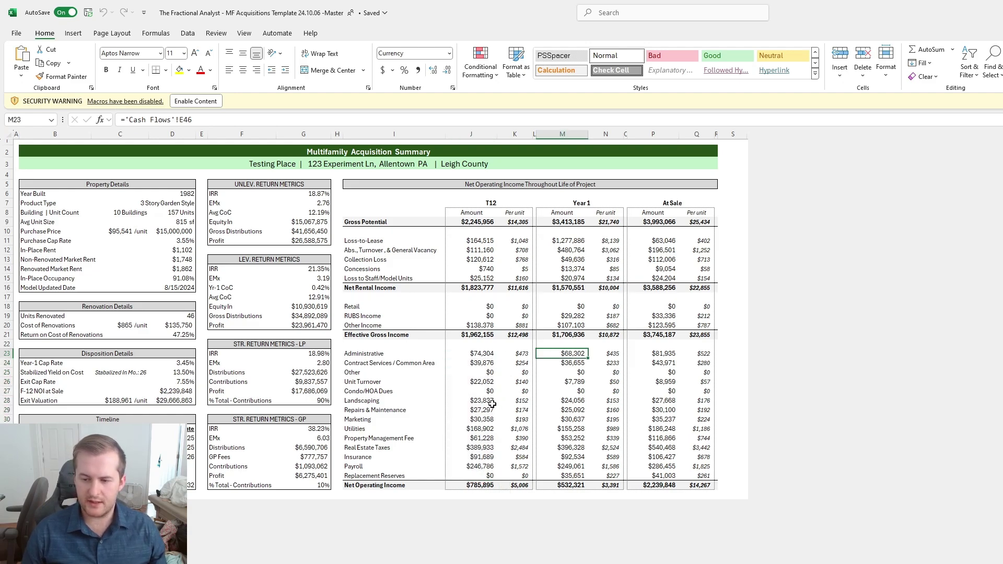
{"action": "left_click", "coordinate": [488, 457]}
{"action": "left_click", "coordinate": [571, 456]}
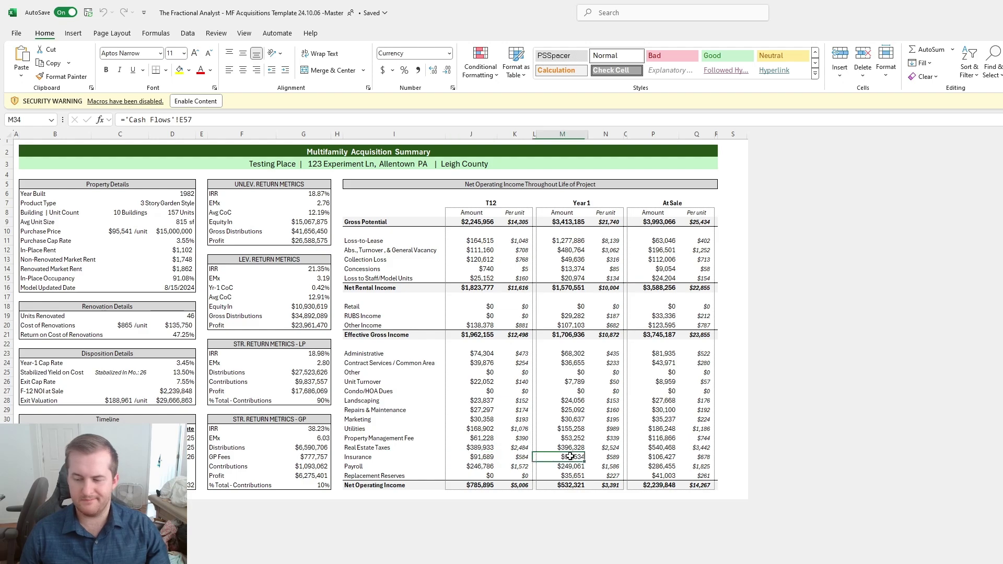
{"action": "left_click", "coordinate": [483, 476]}
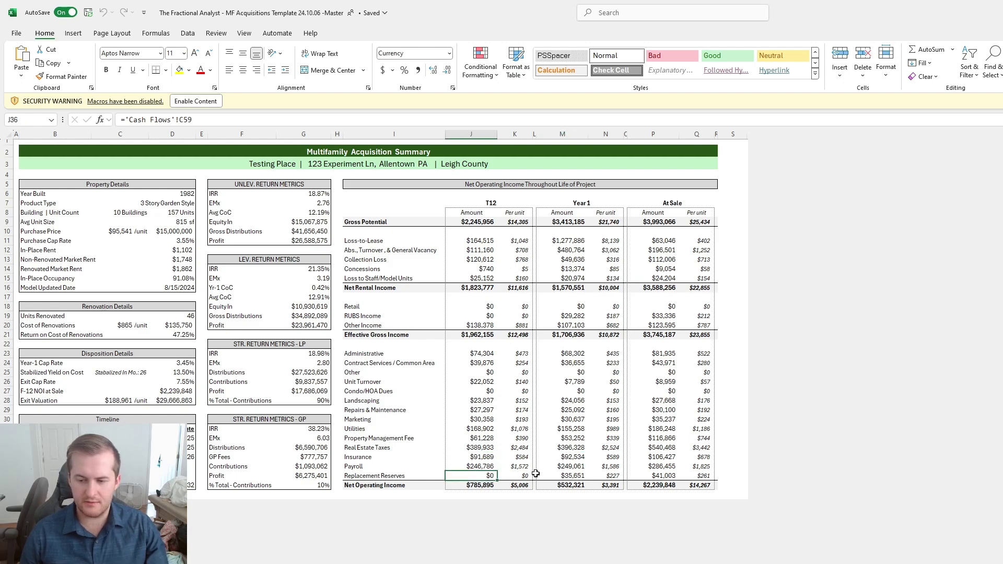
{"action": "left_click", "coordinate": [567, 474]}
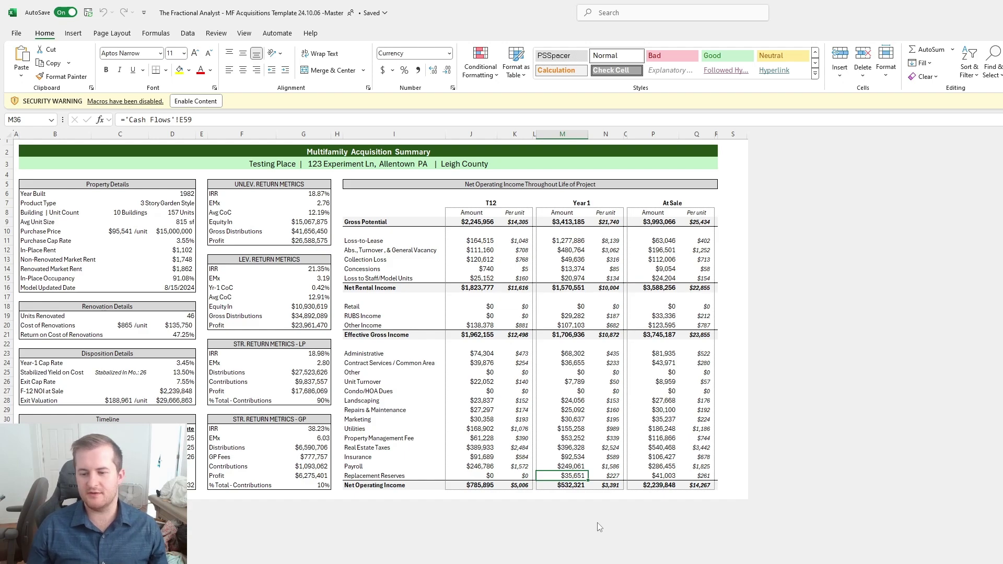
Compare the net operating income of the T12 column with that of Year 1.
{"action": "key", "text": "Down"}
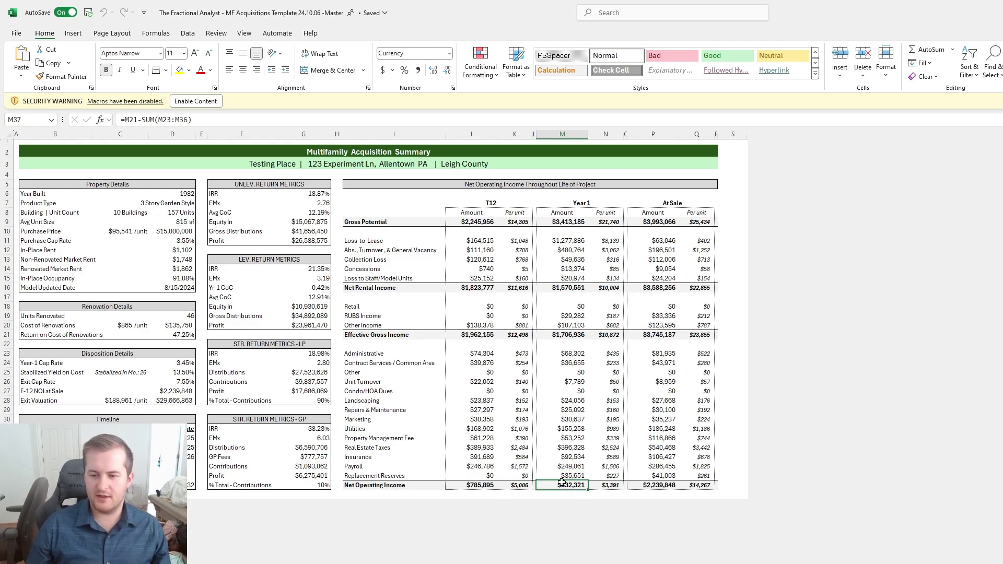
{"action": "left_click", "coordinate": [478, 485]}
{"action": "left_click_drag", "start_coordinate": [458, 203], "coordinate": [524, 204]}
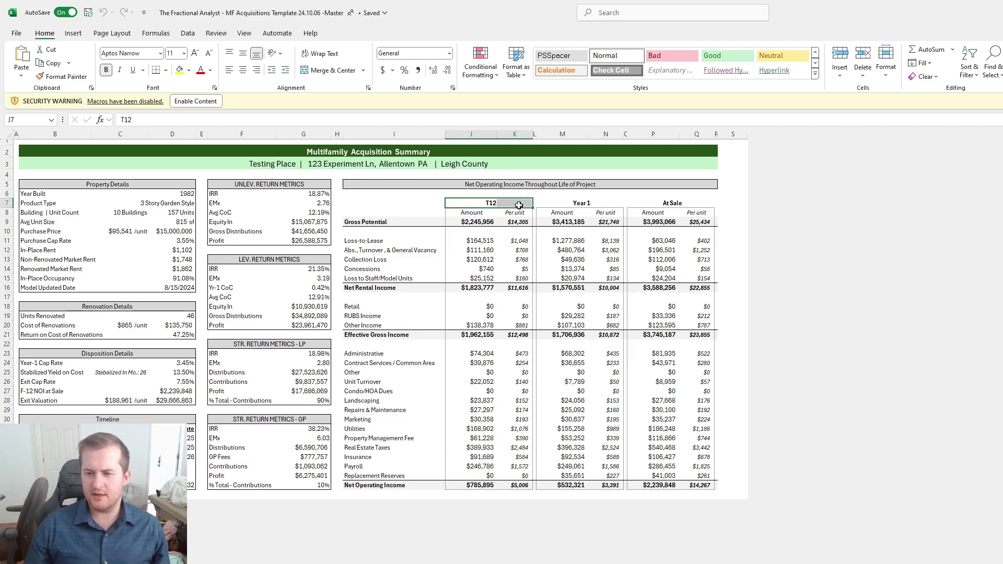
{"action": "left_click", "coordinate": [473, 487]}
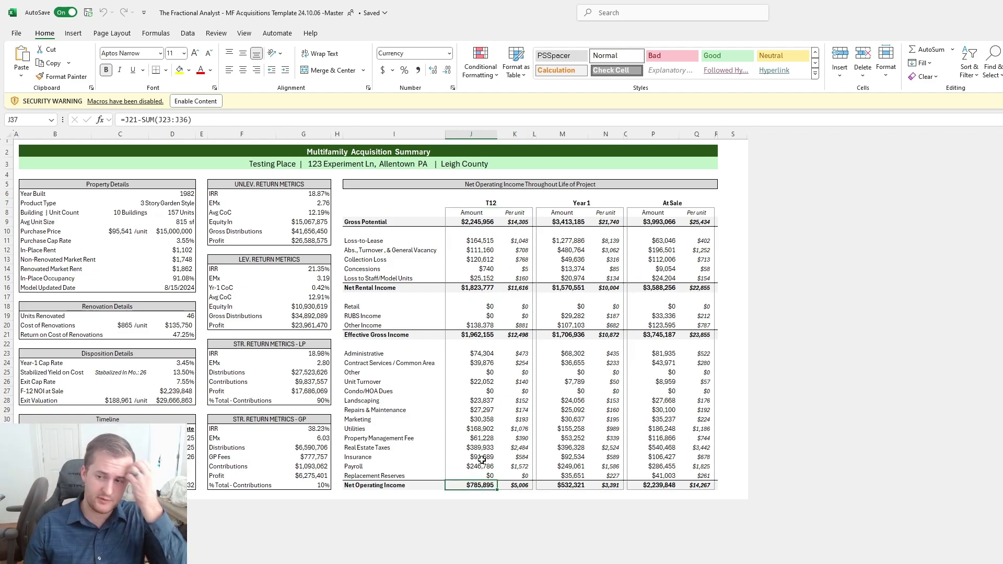
{"action": "left_click", "coordinate": [574, 485]}
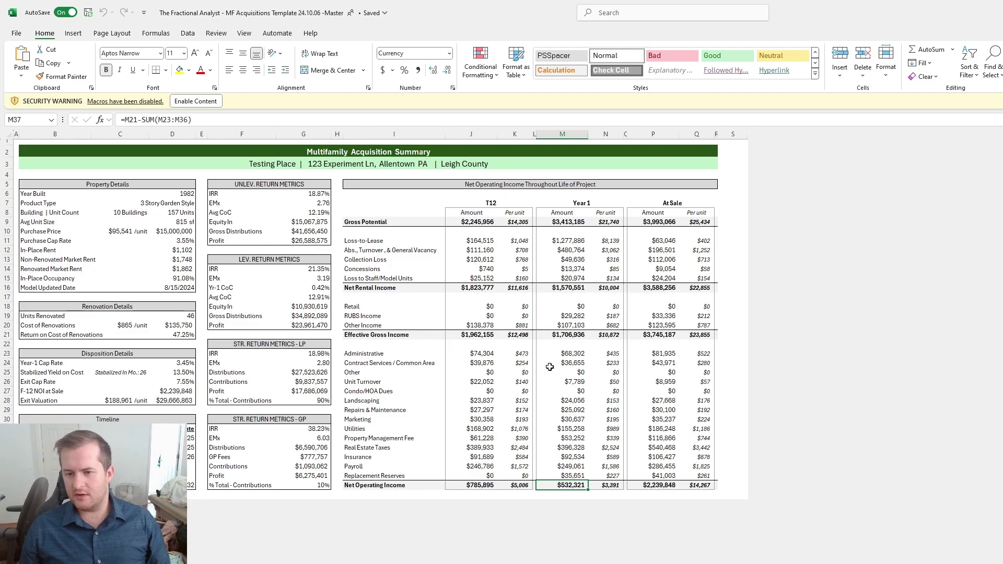
Examine the Year 1 vacancy, concessions and loss-to-lease deductions alongside the non-renovated market rent.
{"action": "left_click", "coordinate": [568, 251]}
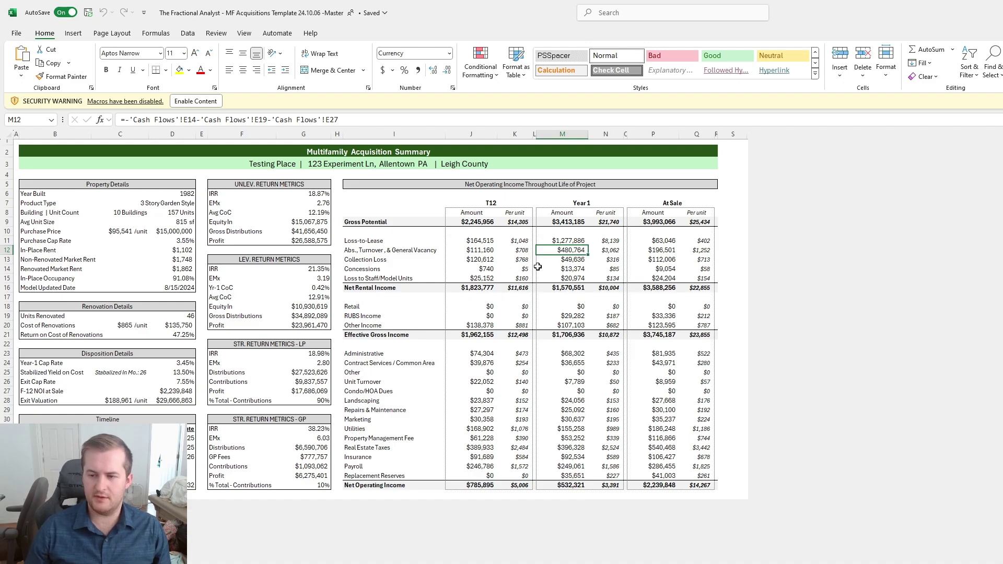
{"action": "left_click", "coordinate": [573, 271]}
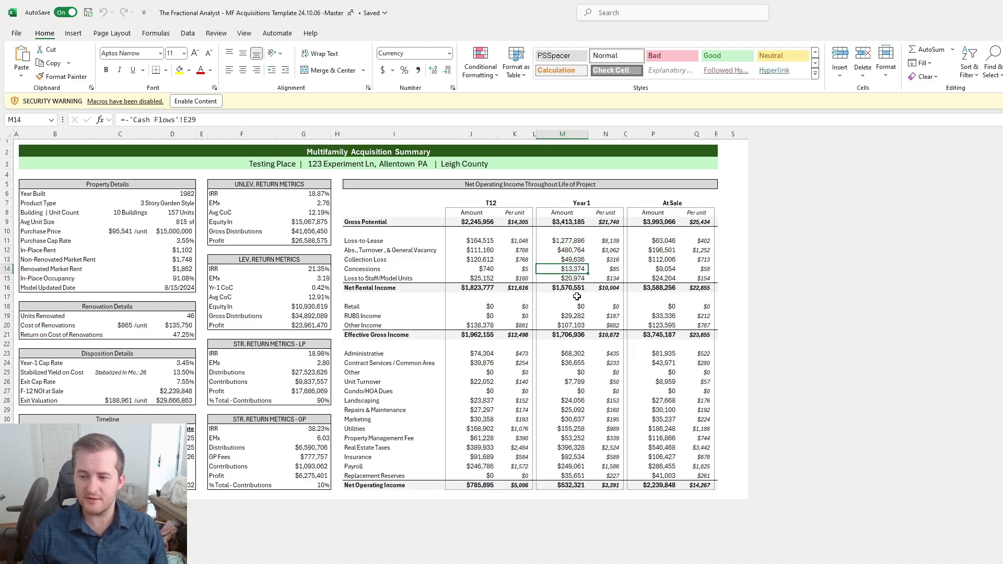
{"action": "left_click", "coordinate": [568, 241]}
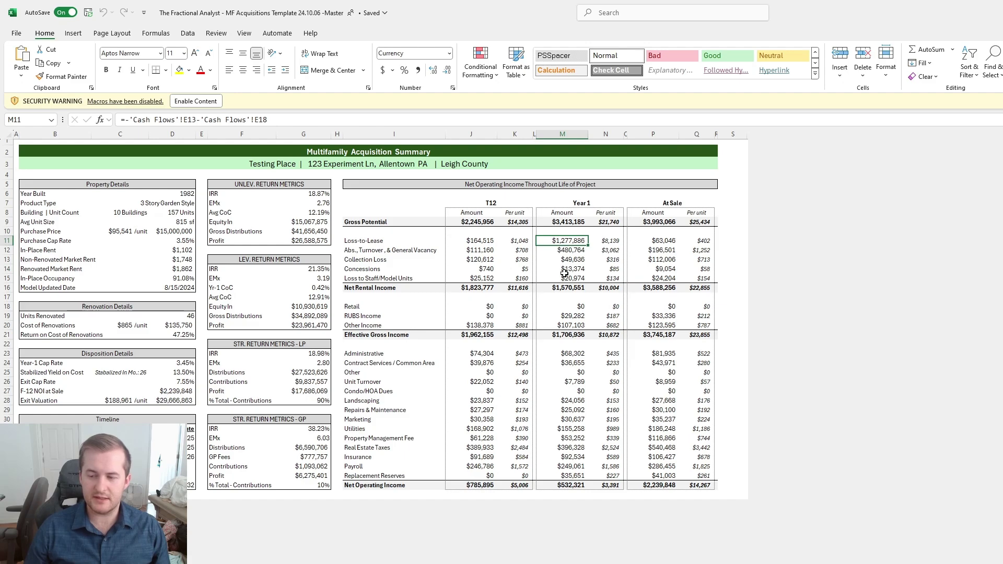
{"action": "left_click", "coordinate": [184, 258]}
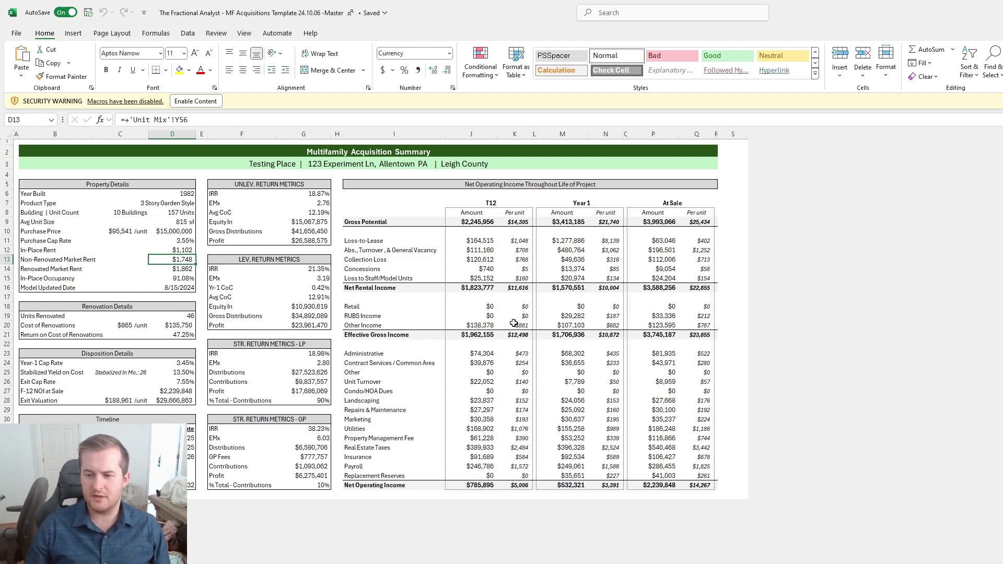
Examine the Year 1 net rental income and effective gross income alongside the vacancy and loss-to-lease deductions.
{"action": "left_click", "coordinate": [582, 289]}
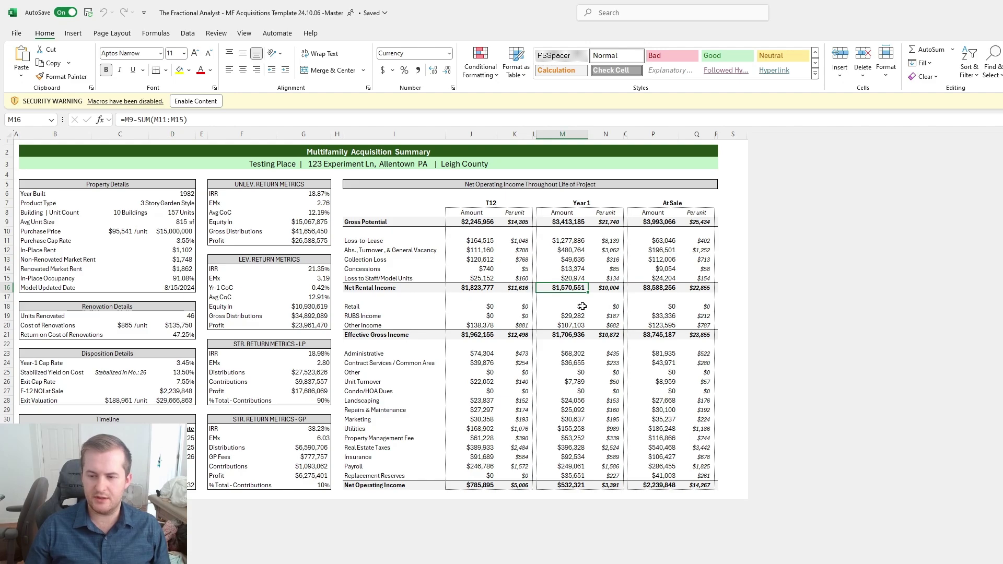
{"action": "left_click", "coordinate": [575, 335]}
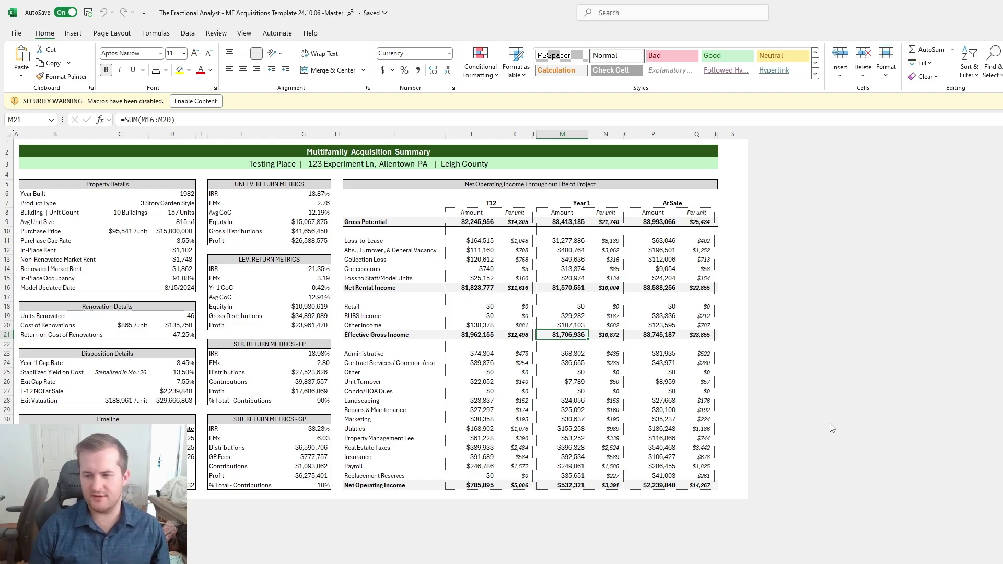
{"action": "key", "text": "Up"}
{"action": "key", "text": "Up"}
{"action": "key", "text": "Up"}
{"action": "key", "text": "Up"}
{"action": "key", "text": "Up"}
{"action": "key", "text": "Up"}
{"action": "key", "text": "Up"}
{"action": "key", "text": "Up"}
{"action": "key", "text": "Up"}
{"action": "key", "text": "Up"}
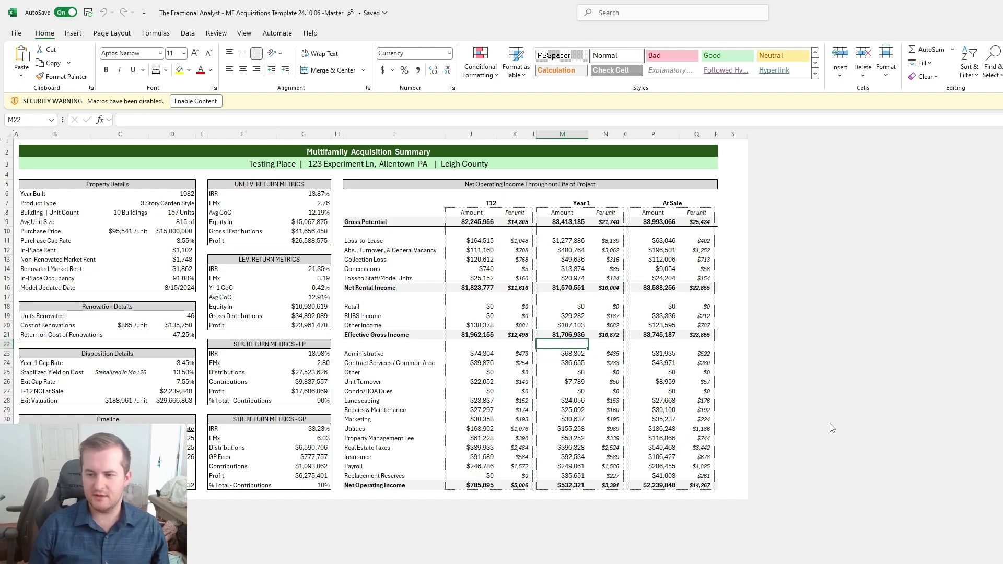
{"action": "key", "text": "Down"}
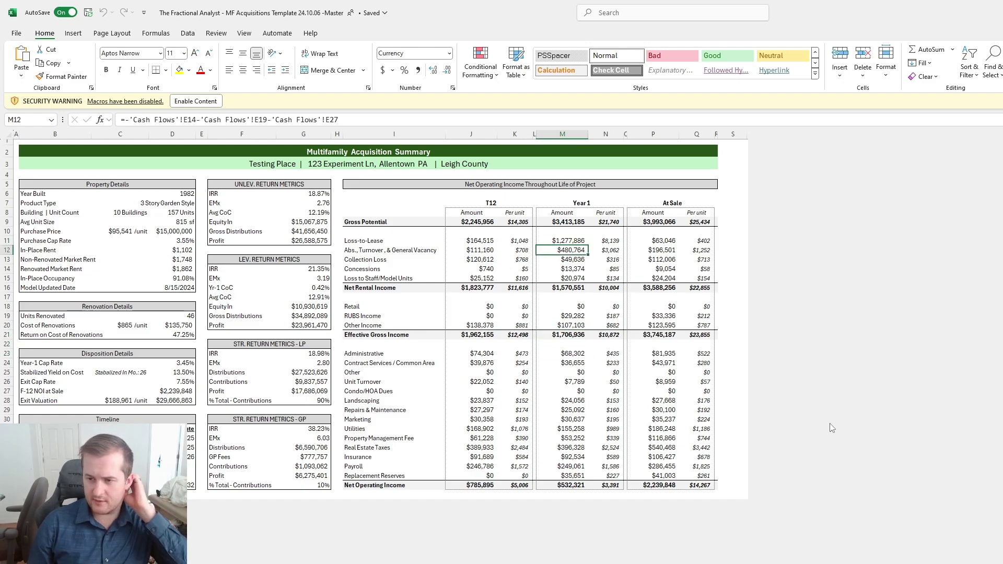
{"action": "key", "text": "Up"}
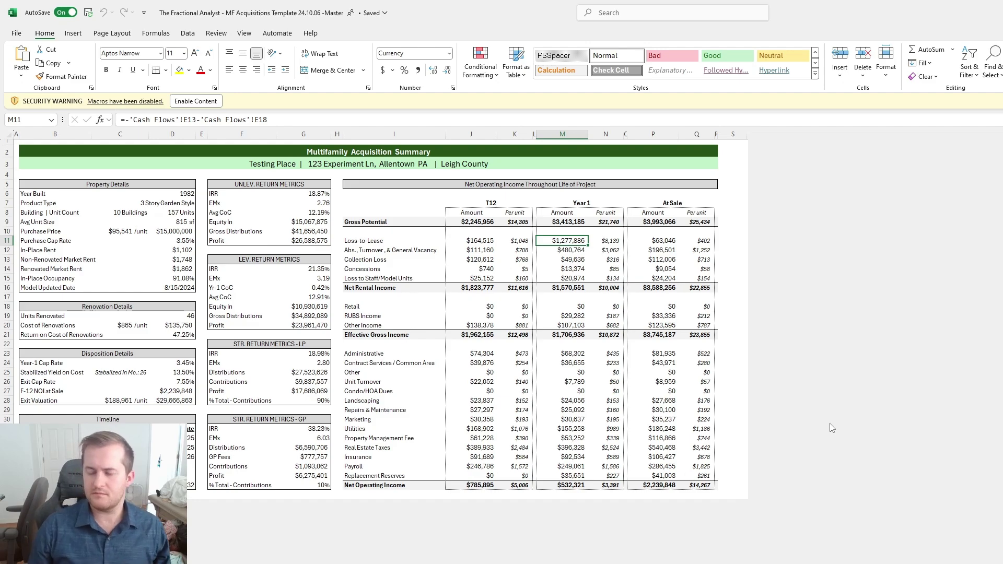
Compare the T12 net operating income with the net operating income at sale.
{"action": "left_click", "coordinate": [665, 486]}
{"action": "left_click", "coordinate": [474, 485]}
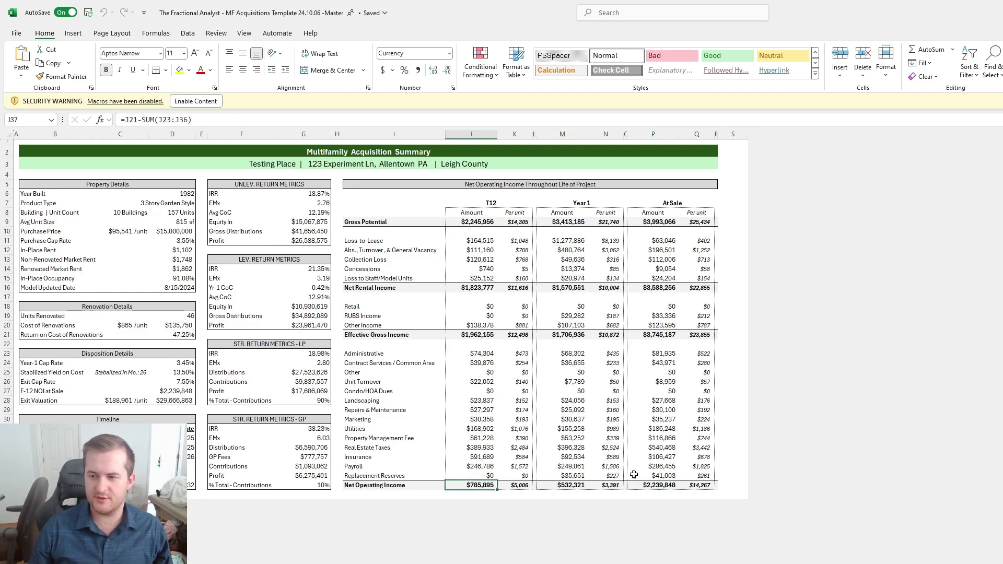
{"action": "left_click", "coordinate": [665, 485]}
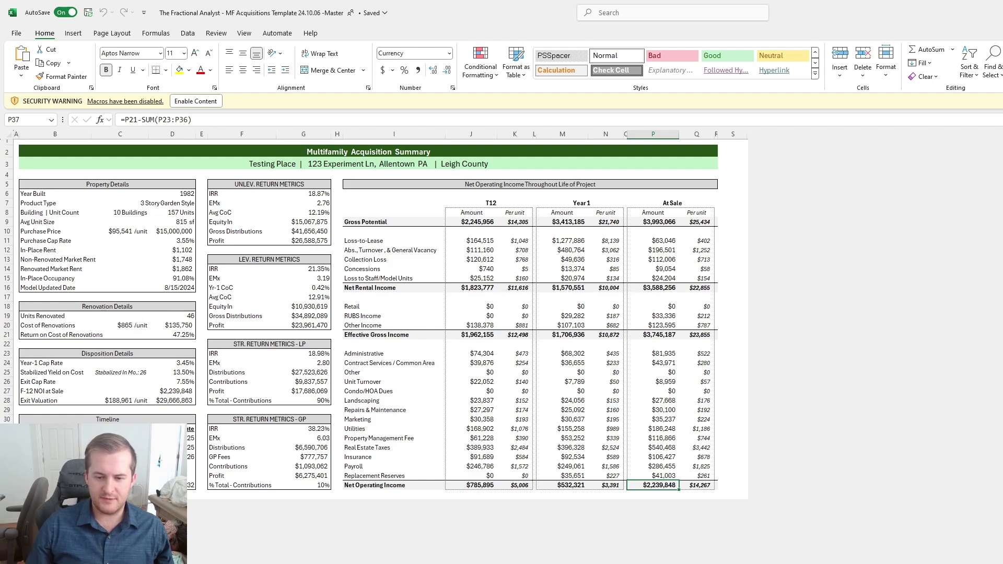
{"action": "left_click", "coordinate": [119, 485]}
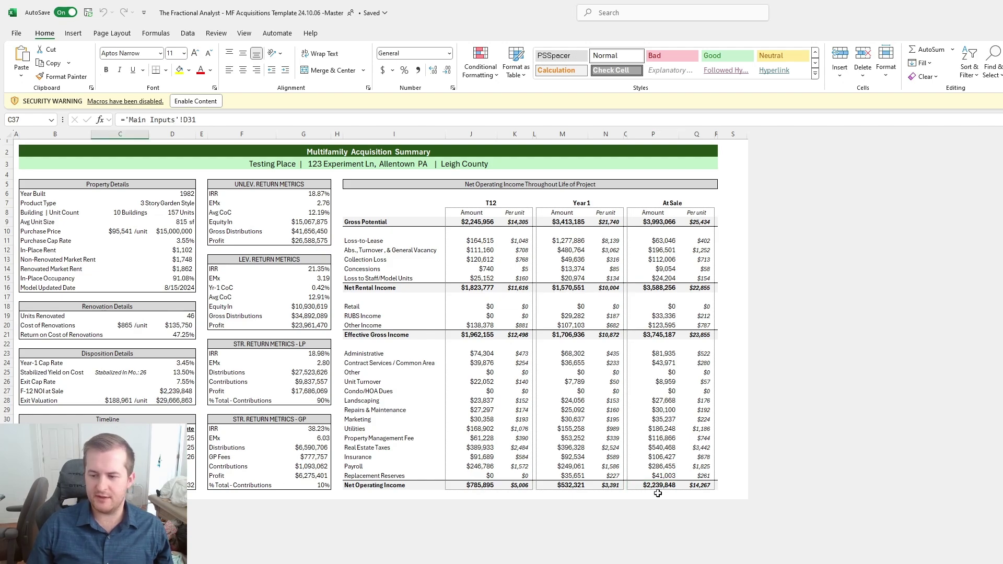
{"action": "left_click", "coordinate": [470, 486]}
{"action": "left_click", "coordinate": [670, 487]}
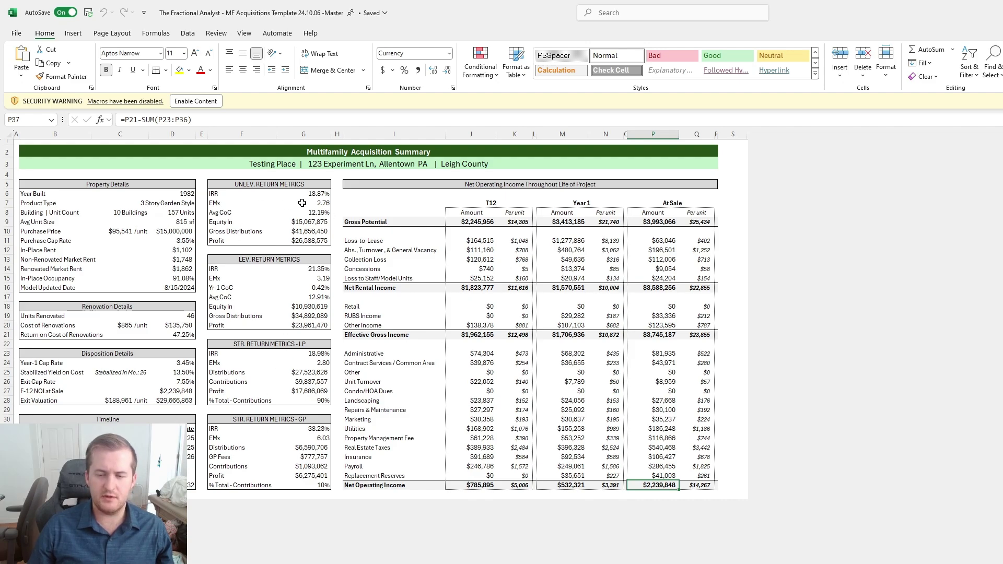
Review the purchase price and per-unit price, and compare the levered return metrics with the unlevered ones.
{"action": "left_click_drag", "start_coordinate": [120, 234], "coordinate": [180, 232]}
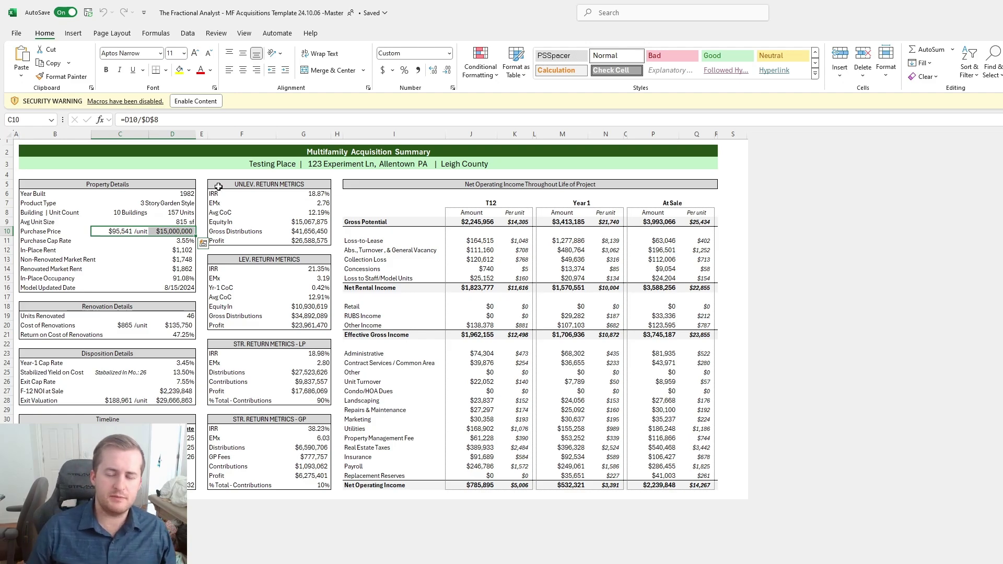
{"action": "left_click", "coordinate": [242, 261]}
{"action": "left_click_drag", "start_coordinate": [242, 260], "coordinate": [317, 325]}
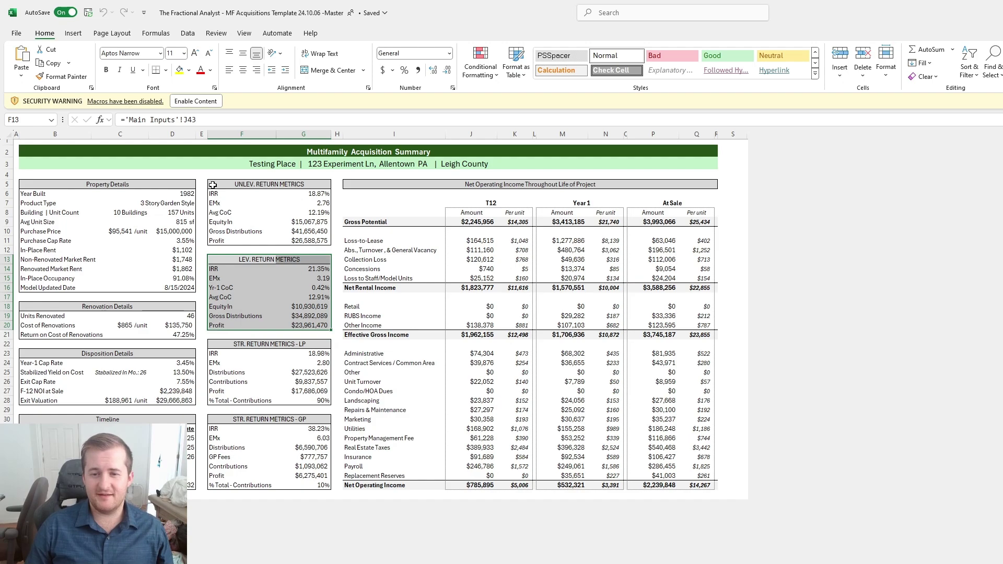
{"action": "left_click_drag", "start_coordinate": [212, 187], "coordinate": [313, 242]}
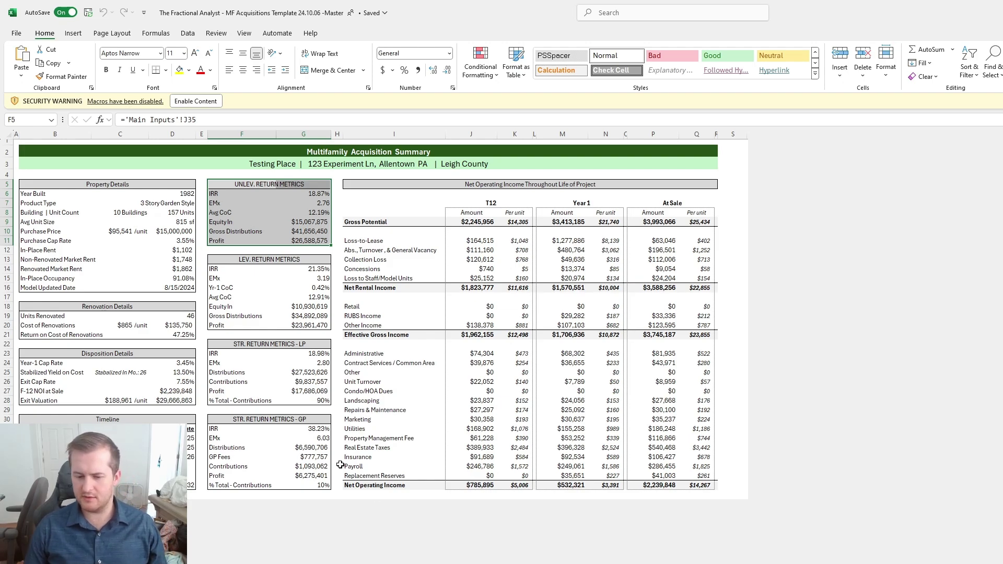
Create a blank workbook and enter the labels "Yield" in F6 and "Cost of Debt" in F7.
{"action": "right_click", "coordinate": [445, 563]}
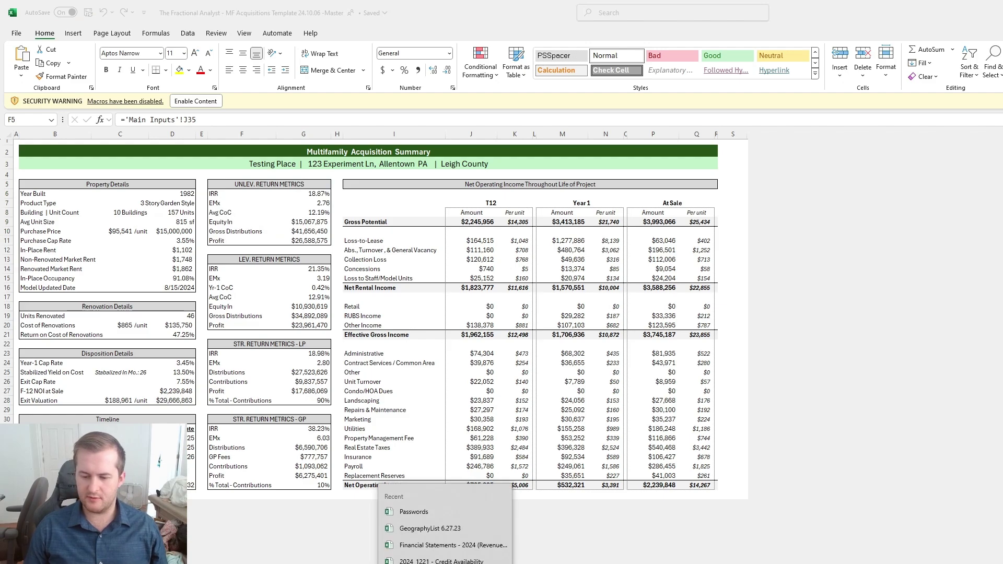
{"action": "left_click", "coordinate": [265, 240]}
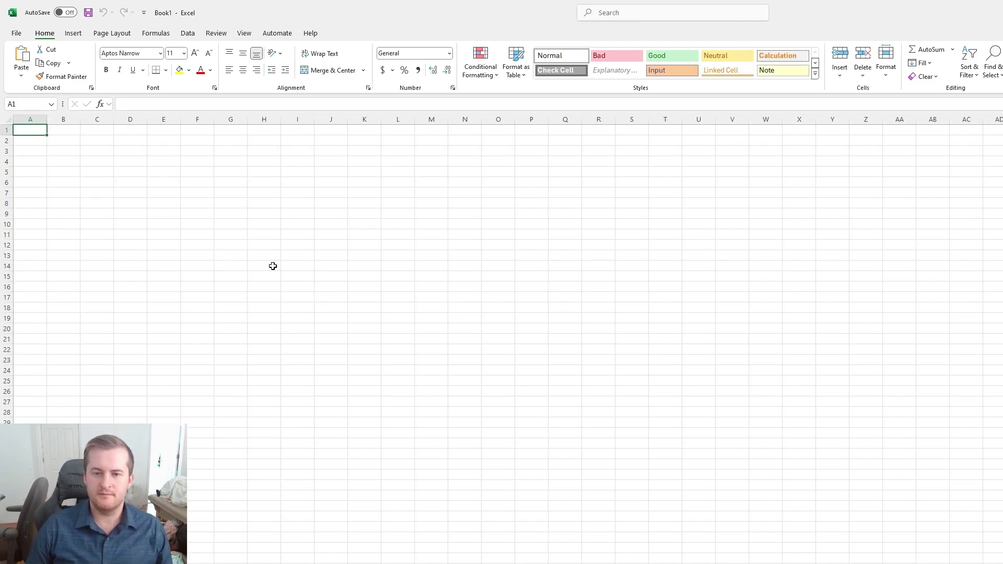
{"action": "left_click", "coordinate": [183, 182]}
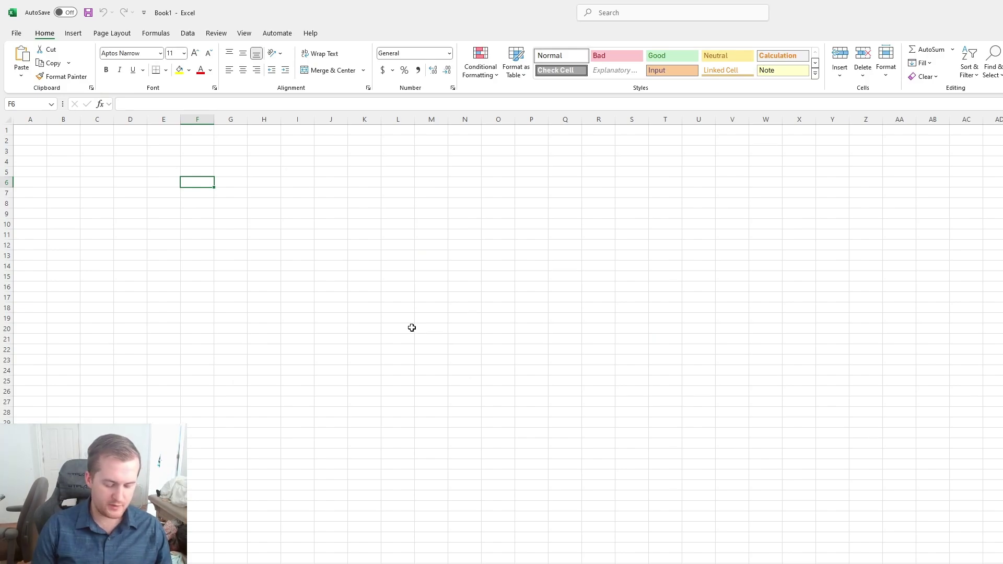
{"action": "type", "text": "Yield"}
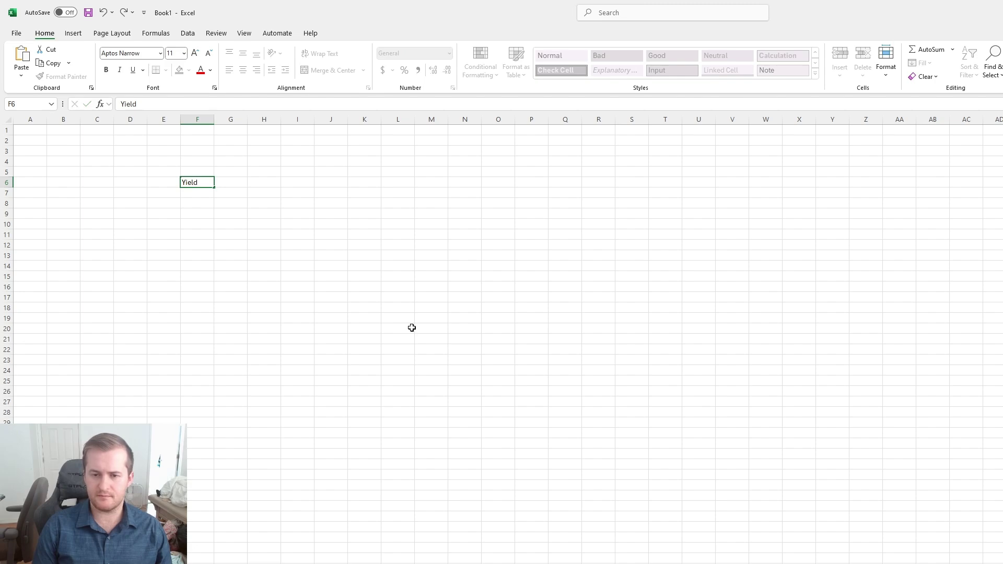
{"action": "key", "text": "Tab"}
{"action": "key", "text": "Return"}
{"action": "type", "text": "Cost"}
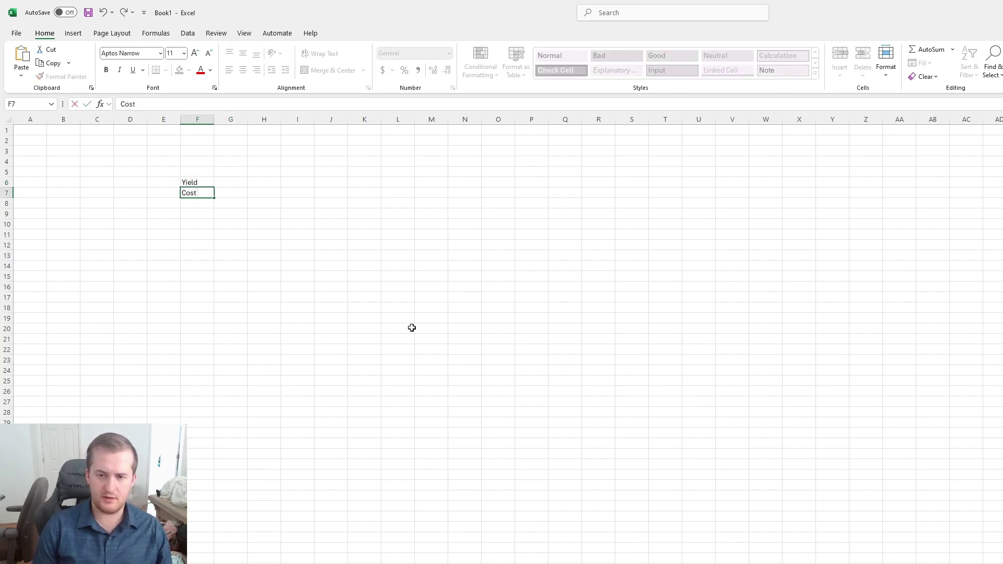
{"action": "type", "text": " of Debt"}
{"action": "key", "text": "Return"}
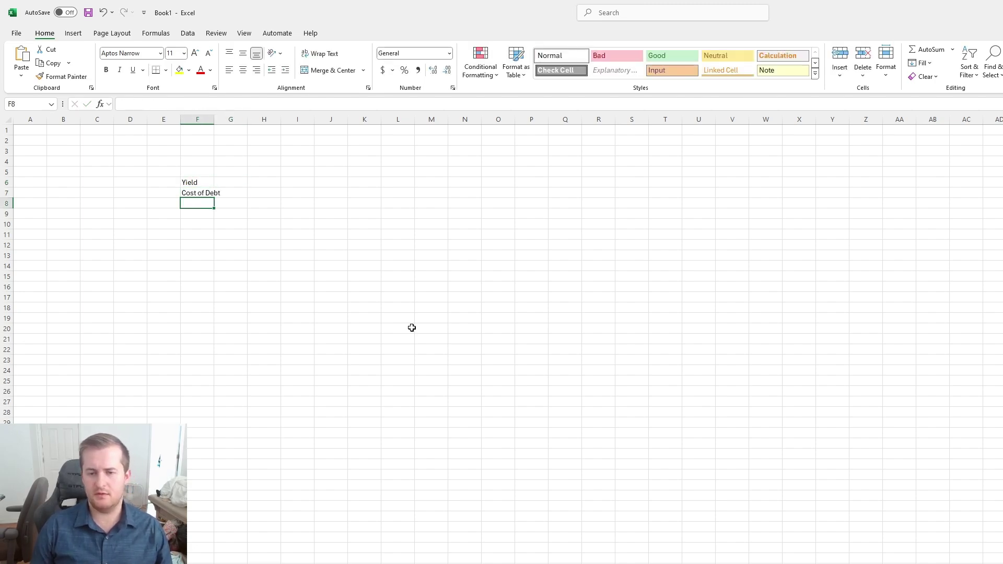
Look up the stabilized yield on cost in the acquisition summary and enter 13.5% beside the Yield label in the new workbook.
{"action": "key", "text": "Up"}
{"action": "key", "text": "Right"}
{"action": "key", "text": "Up"}
{"action": "key", "text": "alt+Tab"}
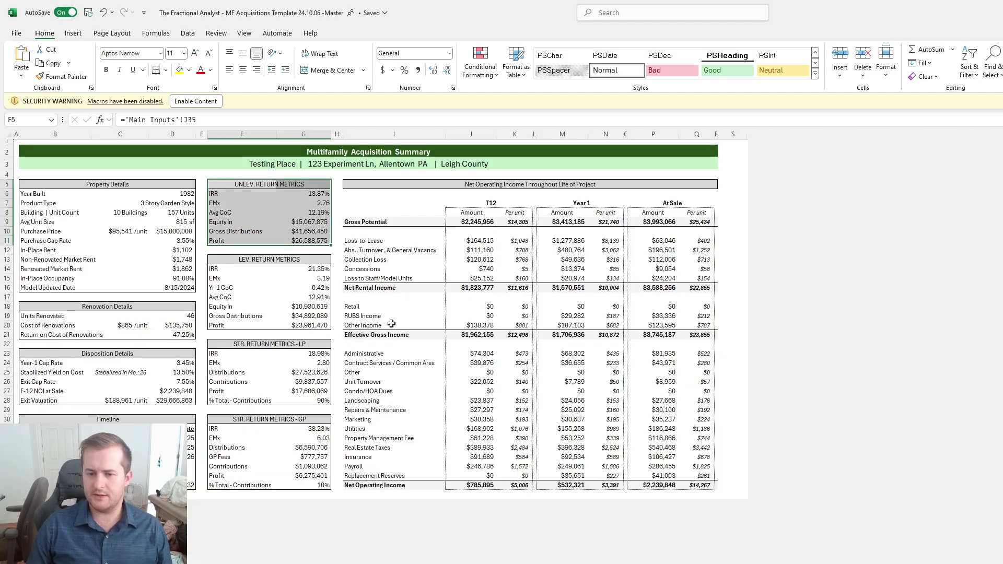
{"action": "left_click_drag", "start_coordinate": [50, 376], "coordinate": [185, 373]}
{"action": "left_click", "coordinate": [183, 373]}
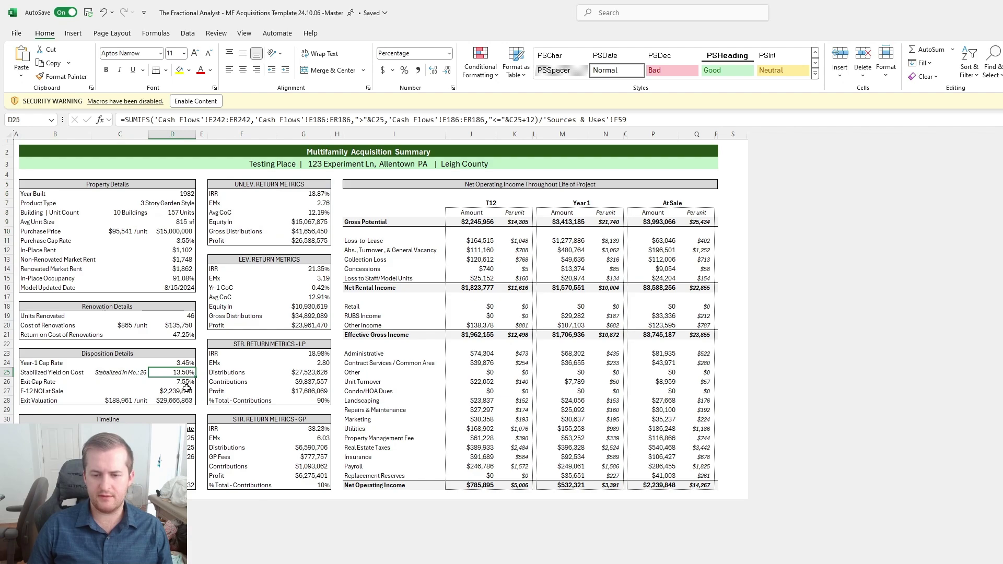
{"action": "key", "text": "alt+Tab"}
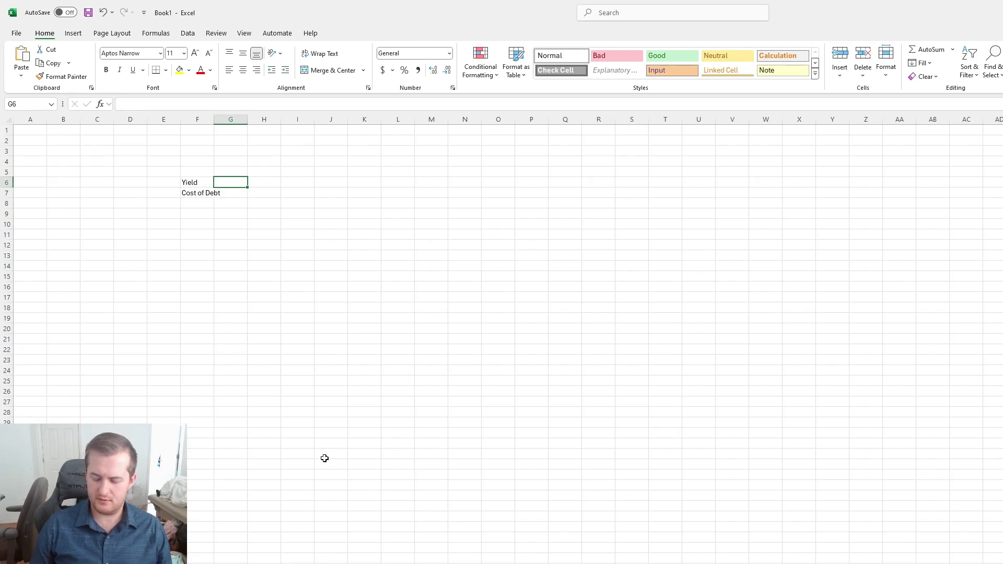
{"action": "type", "text": "13.5%"}
{"action": "key", "text": "Return"}
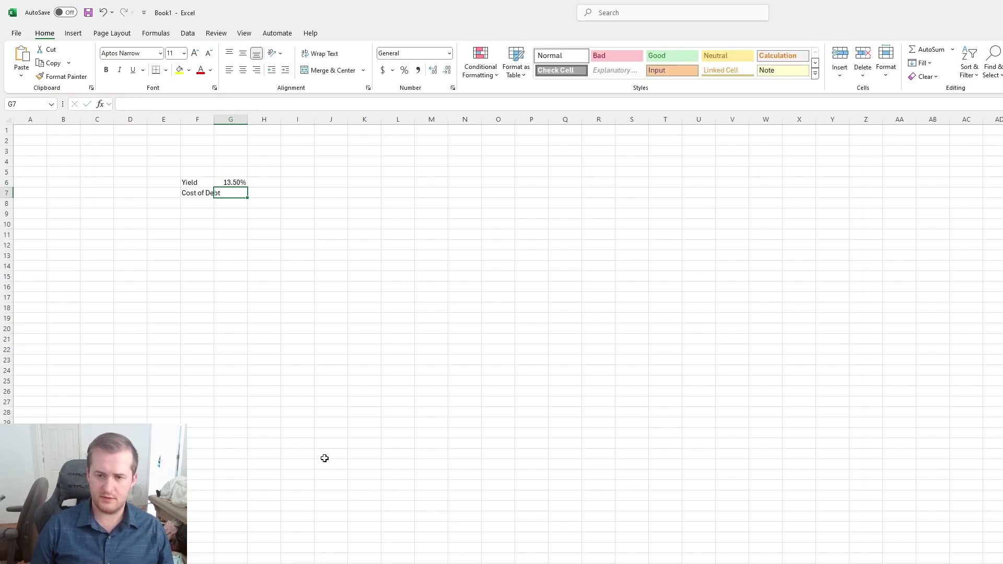
{"action": "key", "text": "Up"}
{"action": "key", "text": "Down"}
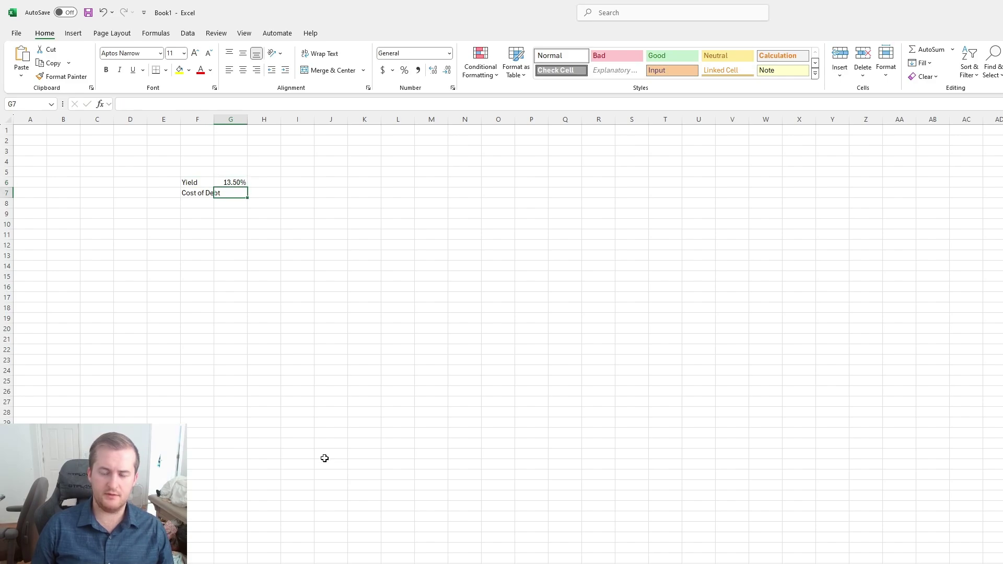
In the acquisitions template's main inputs, find the loan constant under the senior acquisition debt assumptions and inspect its formula.
{"action": "key", "text": "alt+Tab"}
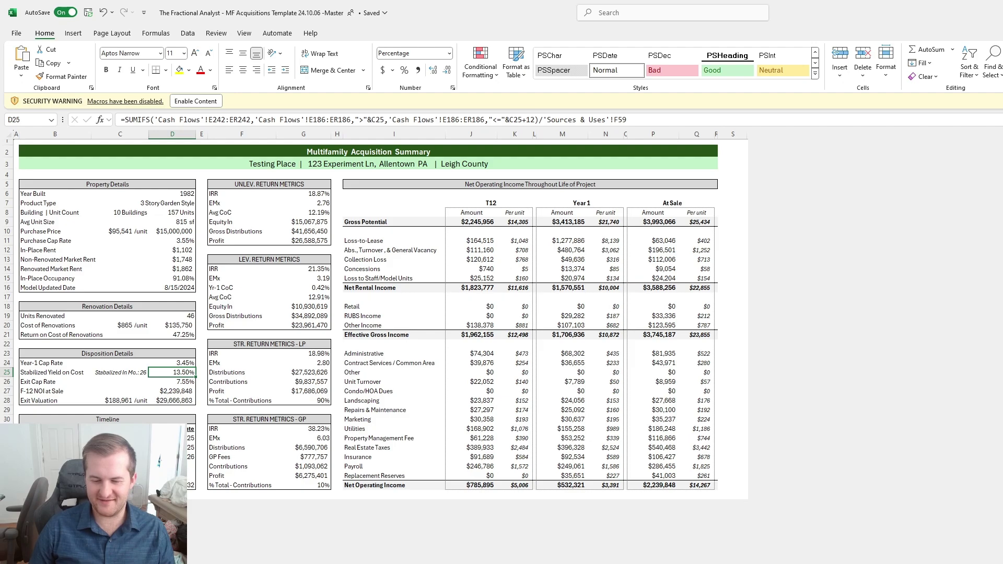
{"action": "key", "text": "ctrl+Page_Down"}
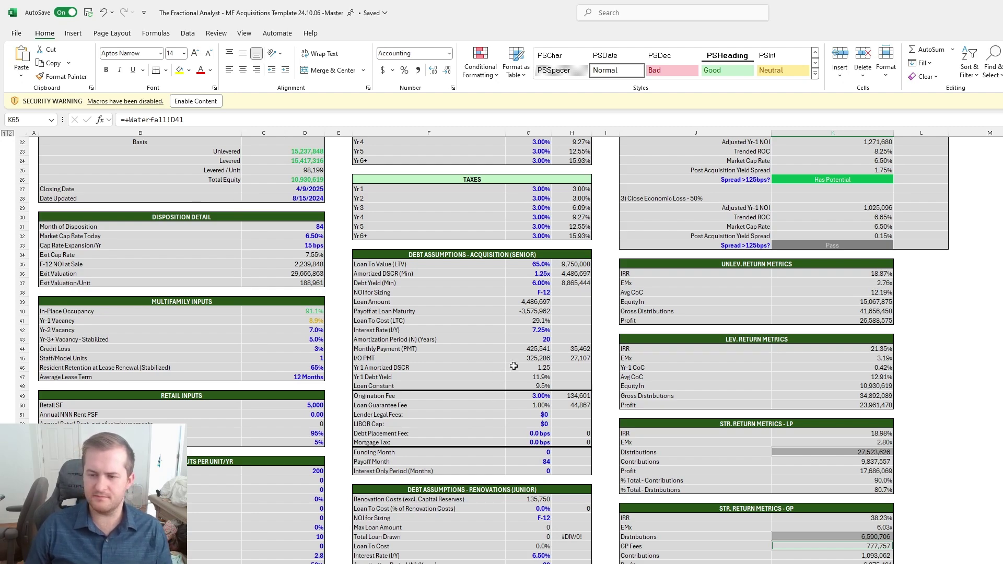
{"action": "left_click", "coordinate": [572, 330]}
{"action": "left_click", "coordinate": [543, 387]}
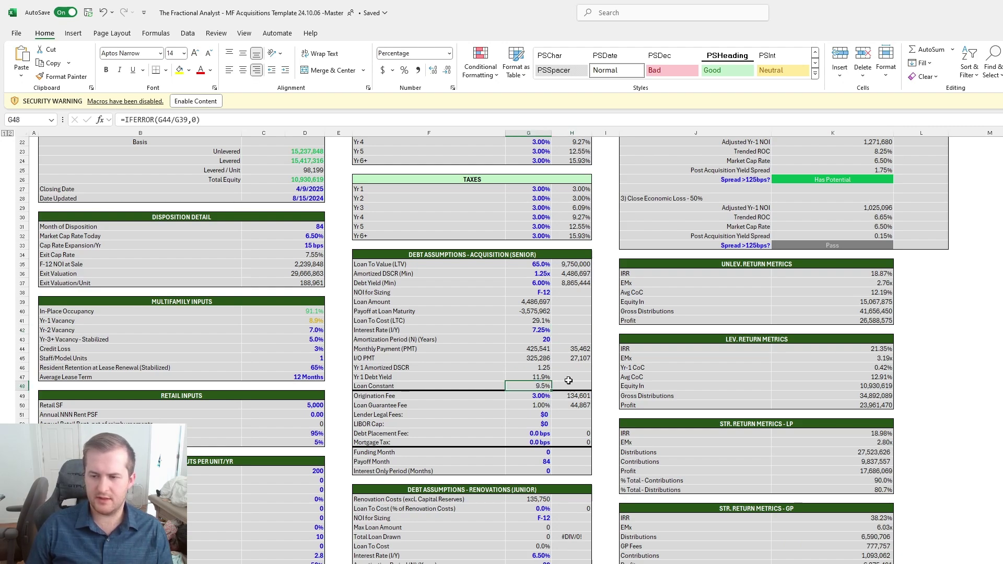
{"action": "key", "text": "F2"}
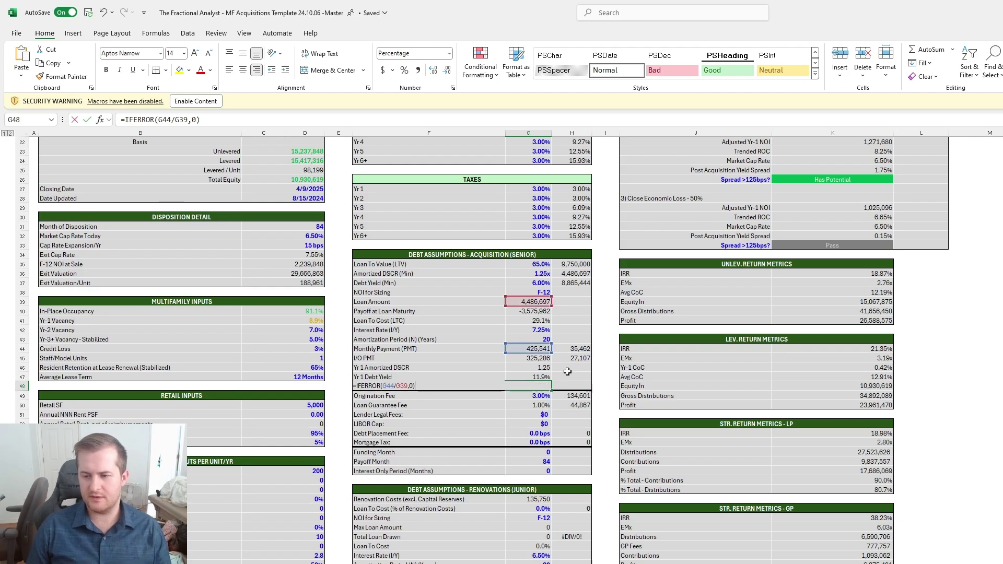
{"action": "key", "text": "Escape"}
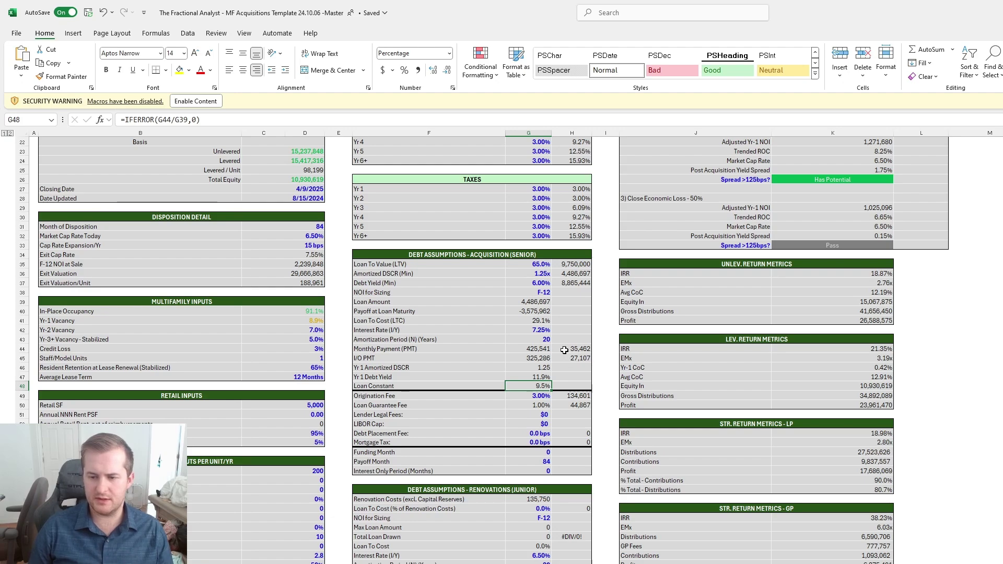
{"action": "key", "text": "F2"}
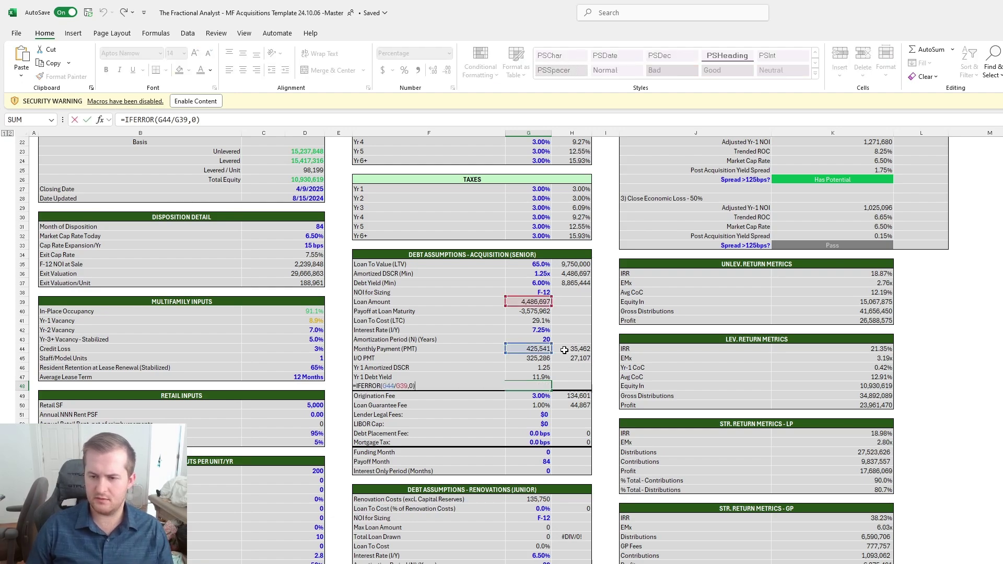
{"action": "key", "text": "Escape"}
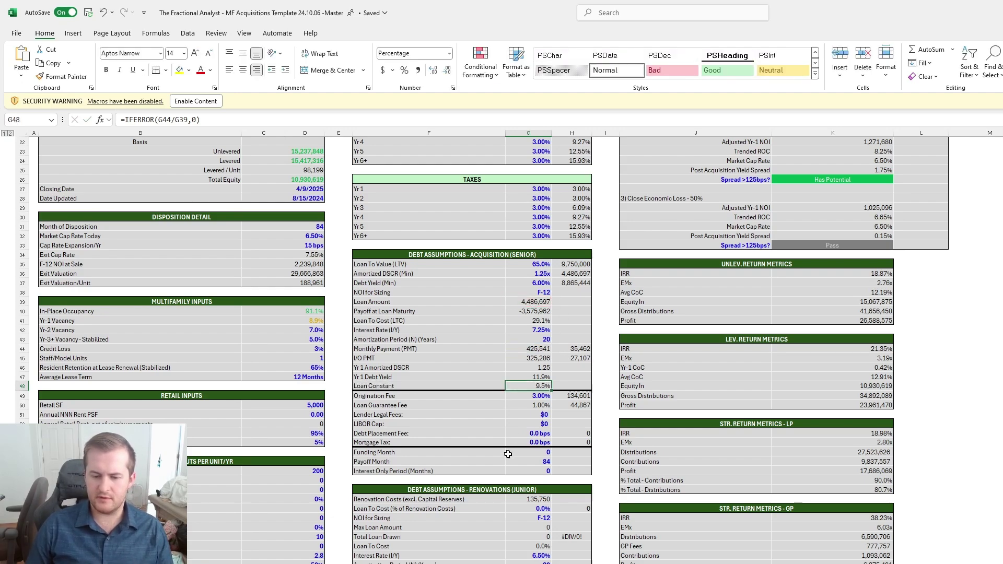
Switch back to the new workbook and enter 9.50% as the cost of debt in G7.
{"action": "key", "text": "alt+Tab"}
{"action": "type", "text": "9."}
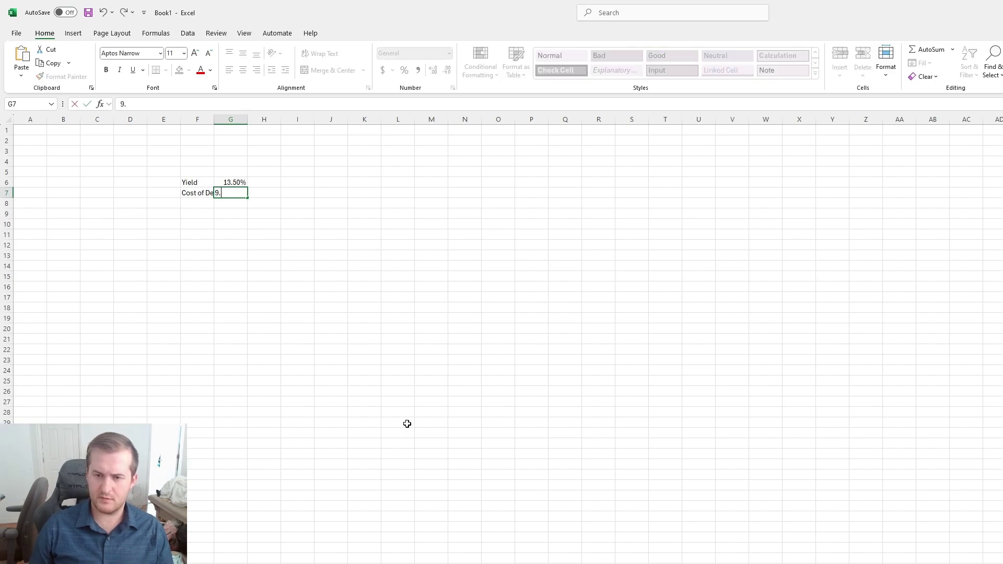
{"action": "type", "text": "50%"}
{"action": "key", "text": "Return"}
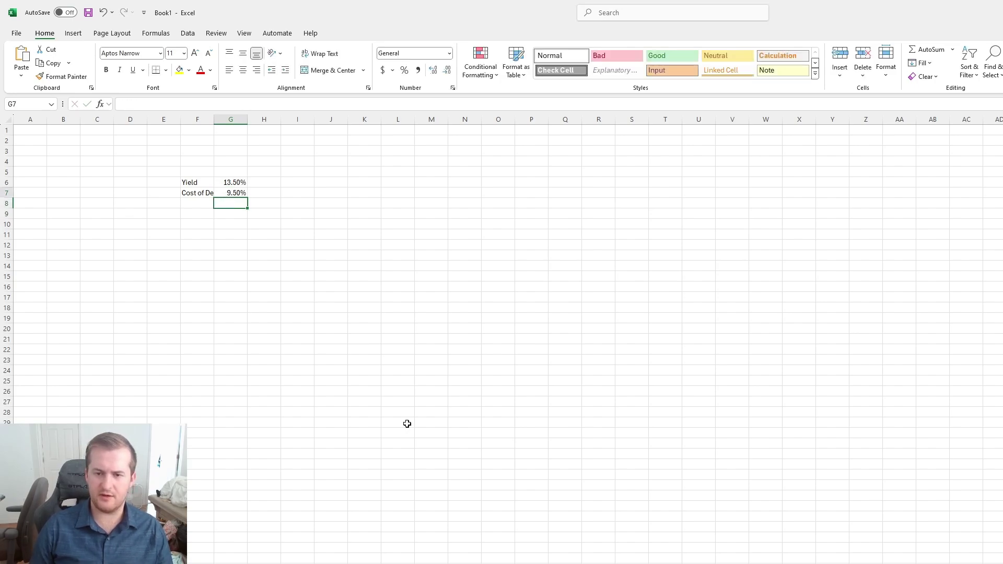
Autofit column F to the width of the Cost of Debt label.
{"action": "key", "text": "Up"}
{"action": "key", "text": "Left"}
{"action": "key", "text": "alt+h"}
{"action": "key", "text": "o"}
{"action": "key", "text": "i"}
{"action": "key", "text": "Right"}
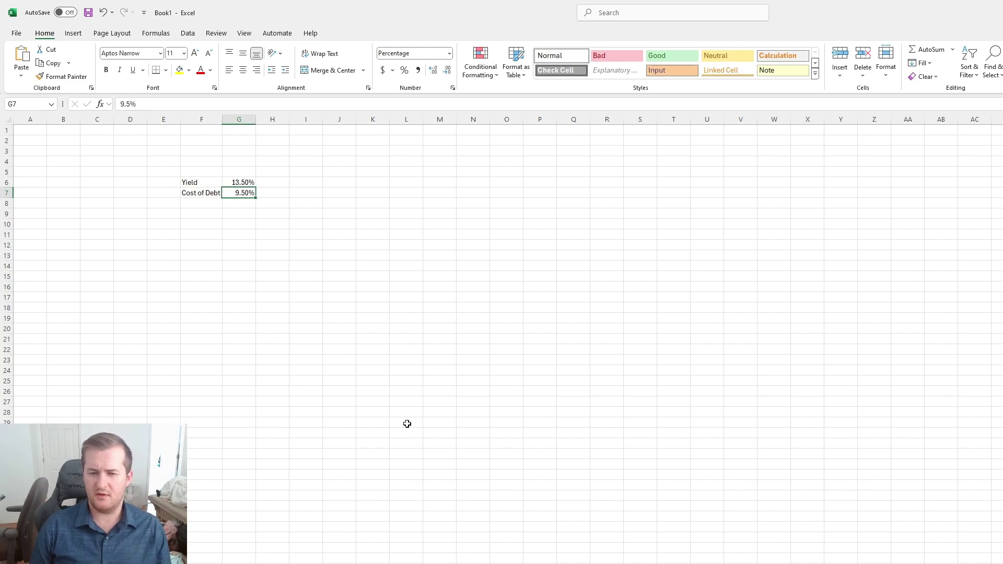
{"action": "key", "text": "Right"}
{"action": "key", "text": "Up"}
{"action": "key", "text": "Right"}
{"action": "key", "text": "Left"}
{"action": "key", "text": "Left"}
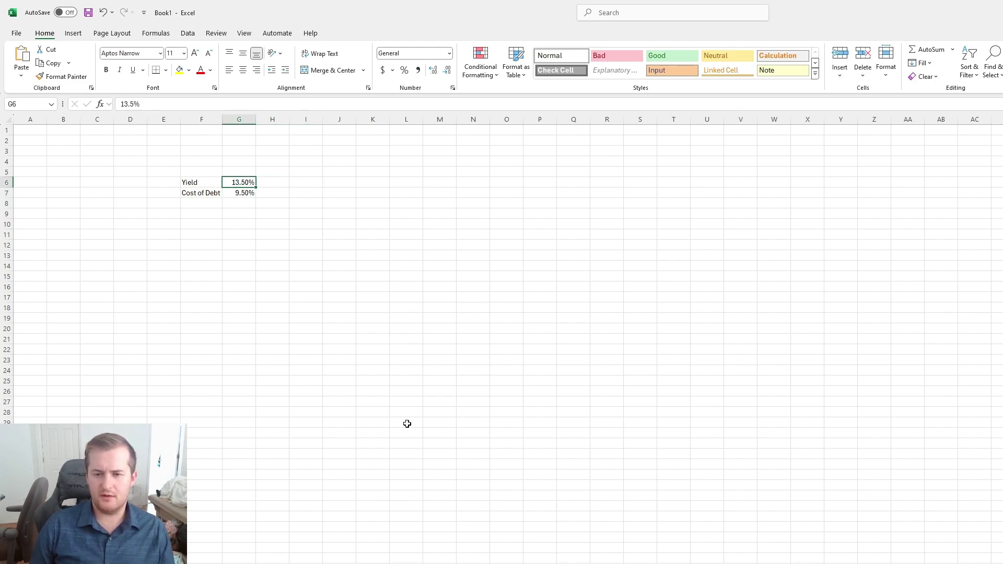
{"action": "key", "text": "Left"}
{"action": "key", "text": "Right"}
{"action": "key", "text": "Right"}
{"action": "key", "text": "Right"}
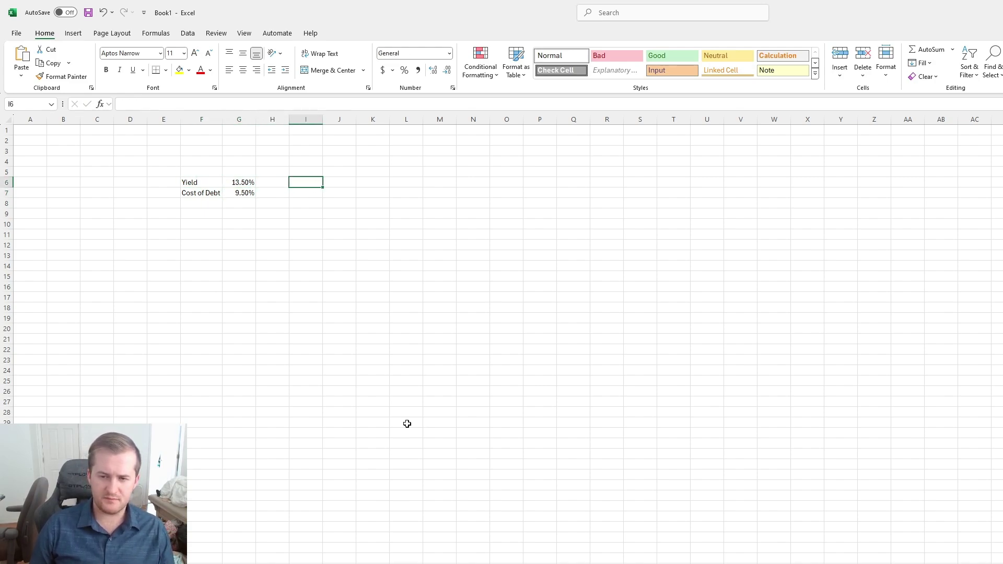
Switch to the acquisitions template and inspect the at-sale Net Operating Income formula in the acquisition summary.
{"action": "key", "text": "alt+Tab"}
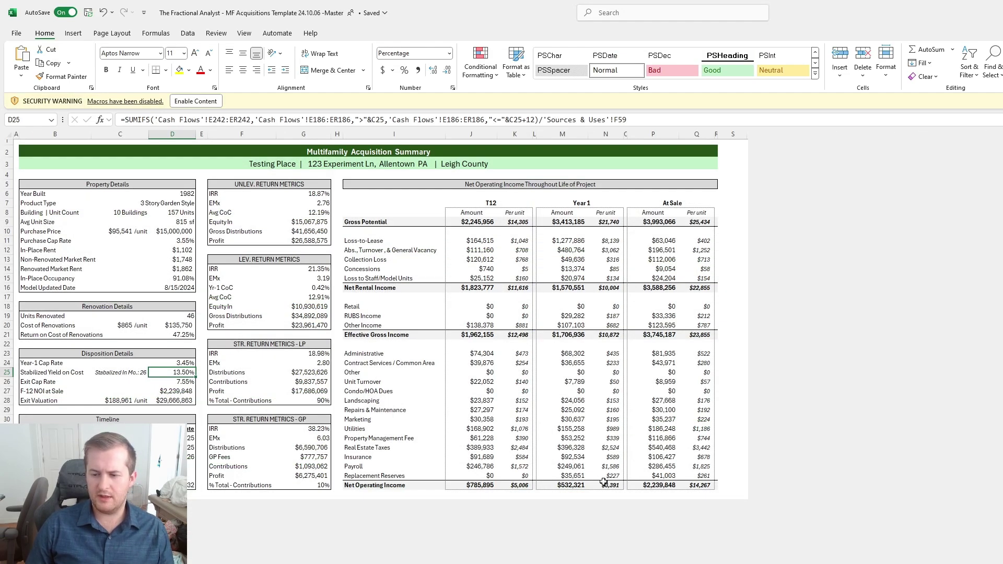
{"action": "left_click", "coordinate": [663, 485]}
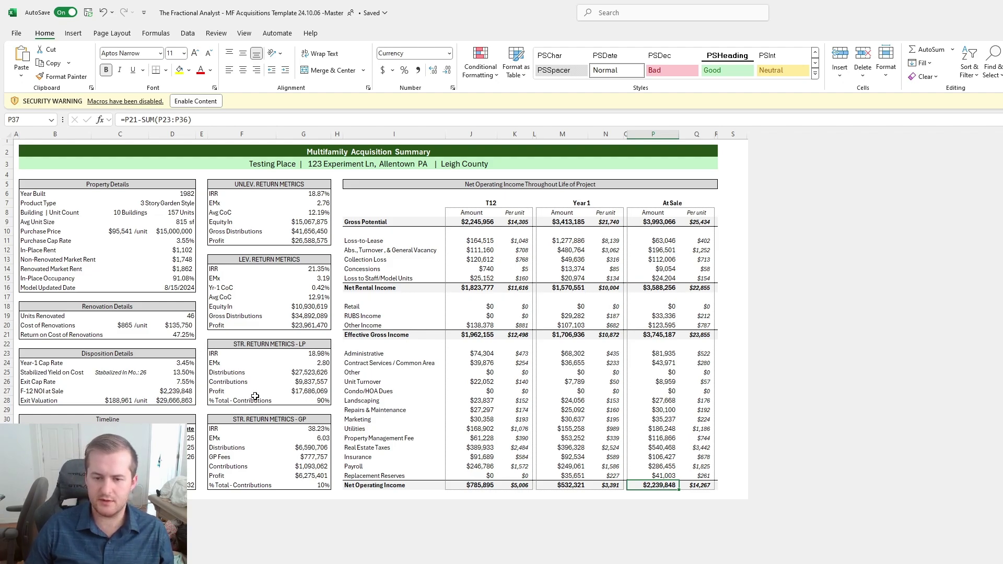
Switch back to the new workbook and enter the definition "Net Operating Income / Cost Basis" in I6, in the Yield row.
{"action": "key", "text": "alt+Tab"}
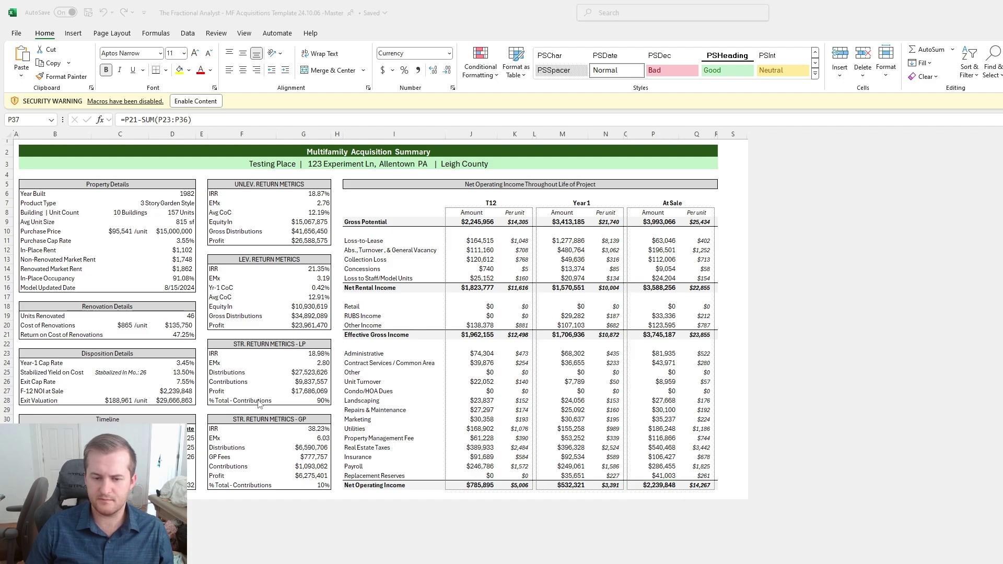
{"action": "left_click", "coordinate": [237, 181]}
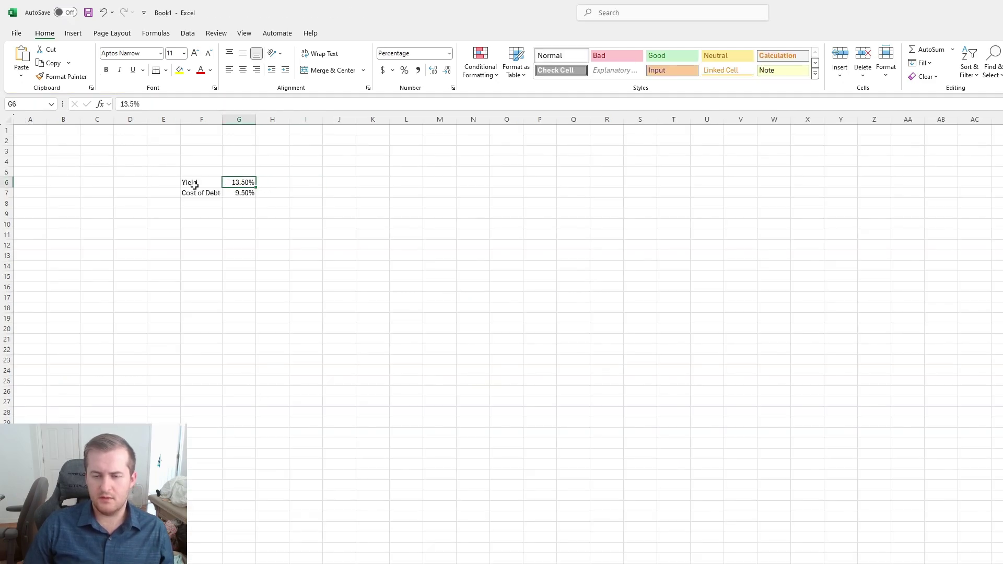
{"action": "left_click", "coordinate": [294, 182]}
{"action": "type", "text": "N"}
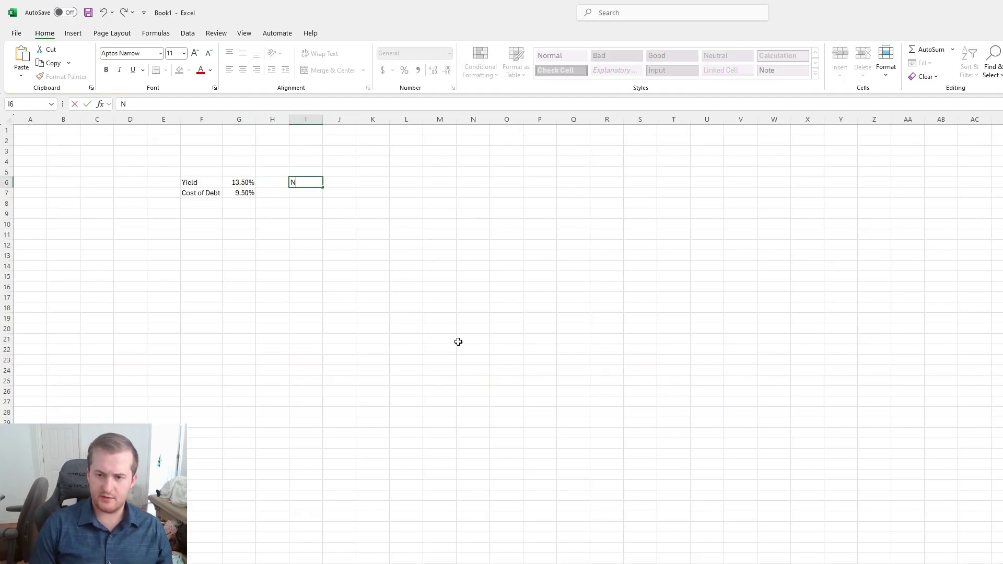
{"action": "type", "text": "et Operating Income"}
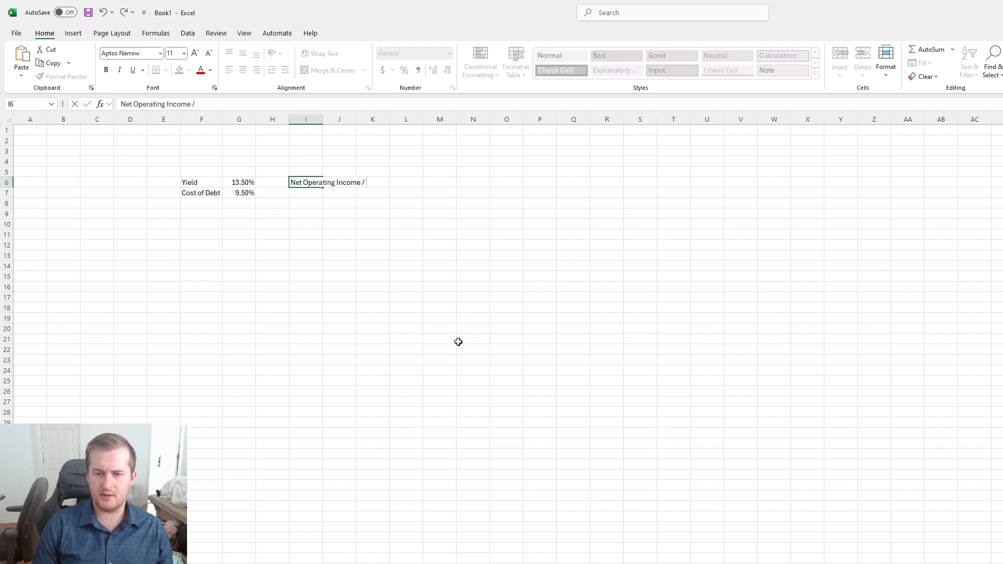
{"action": "type", "text": "/"}
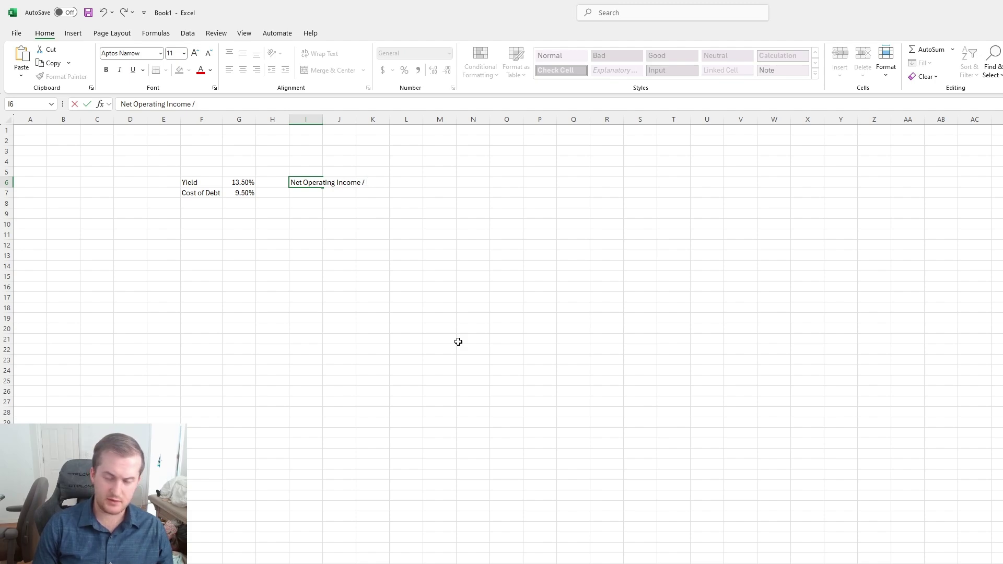
{"action": "type", "text": " Cost Basis"}
{"action": "key", "text": "Return"}
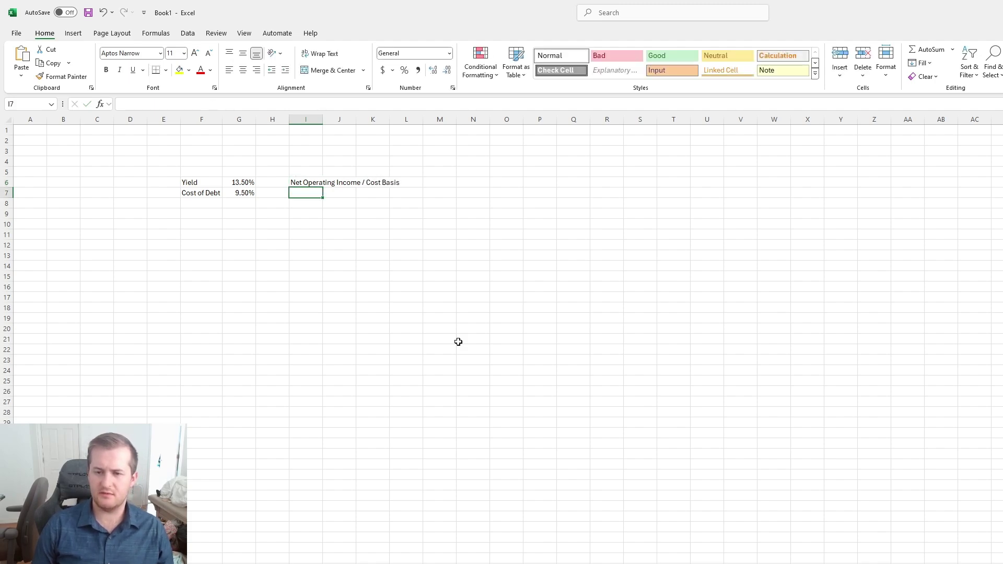
{"action": "key", "text": "Up"}
{"action": "key", "text": "Left"}
{"action": "key", "text": "Left"}
{"action": "key", "text": "Right"}
{"action": "key", "text": "Right"}
{"action": "key", "text": "Down"}
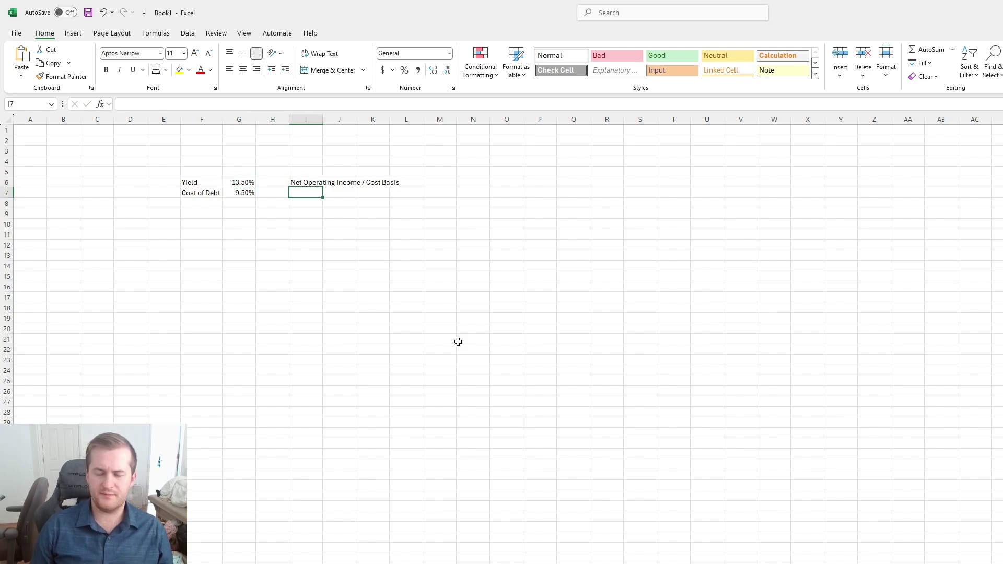
{"action": "key", "text": "Left"}
{"action": "key", "text": "Left"}
{"action": "key", "text": "Right"}
{"action": "key", "text": "Right"}
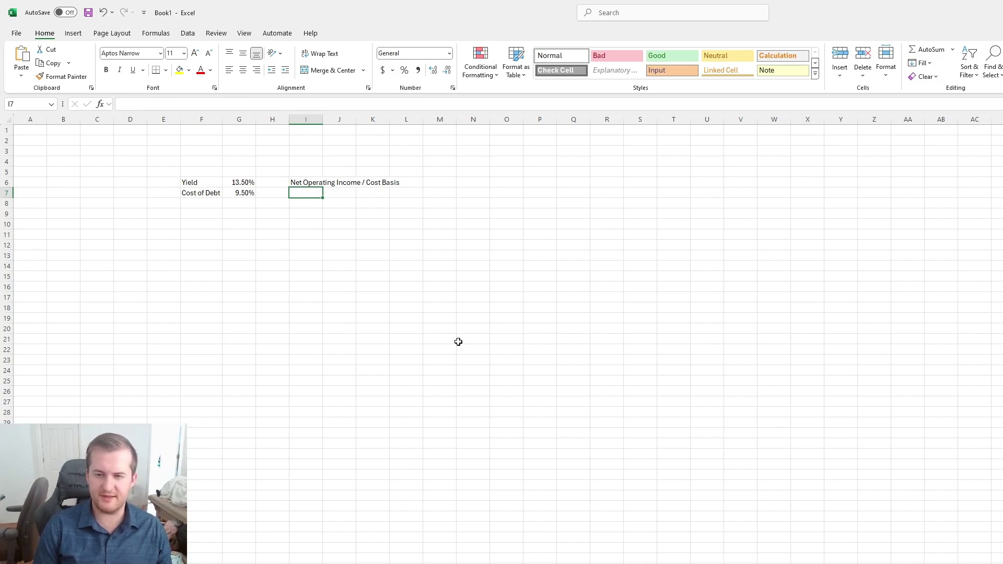
Enter the definition "Debt Service / Loan Balance" in I7, in the Cost of Debt row.
{"action": "type", "text": "Pay"}
{"action": "key", "text": "BackSpace"}
{"action": "key", "text": "BackSpace"}
{"action": "key", "text": "BackSpace"}
{"action": "type", "text": "D"}
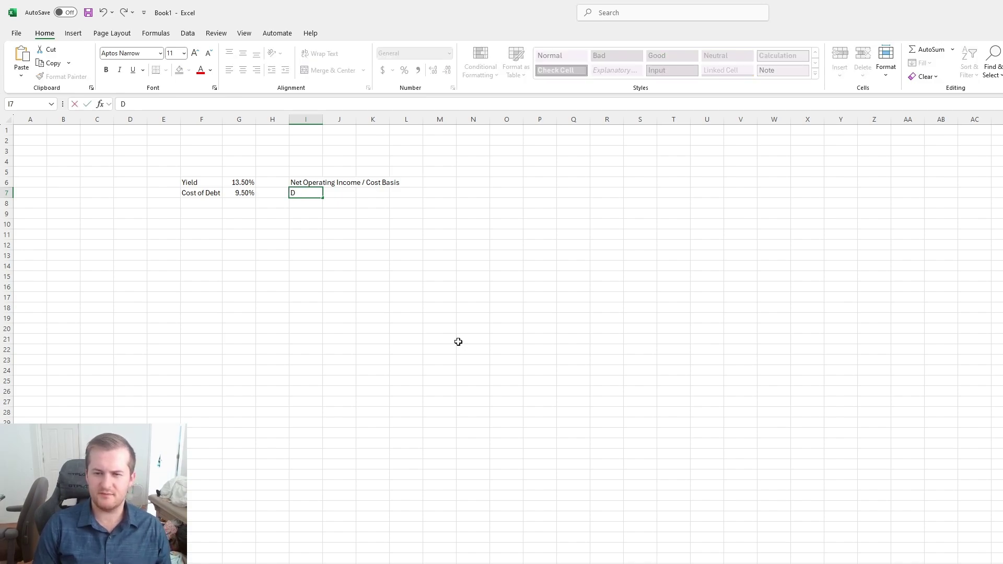
{"action": "type", "text": "ebt Service"}
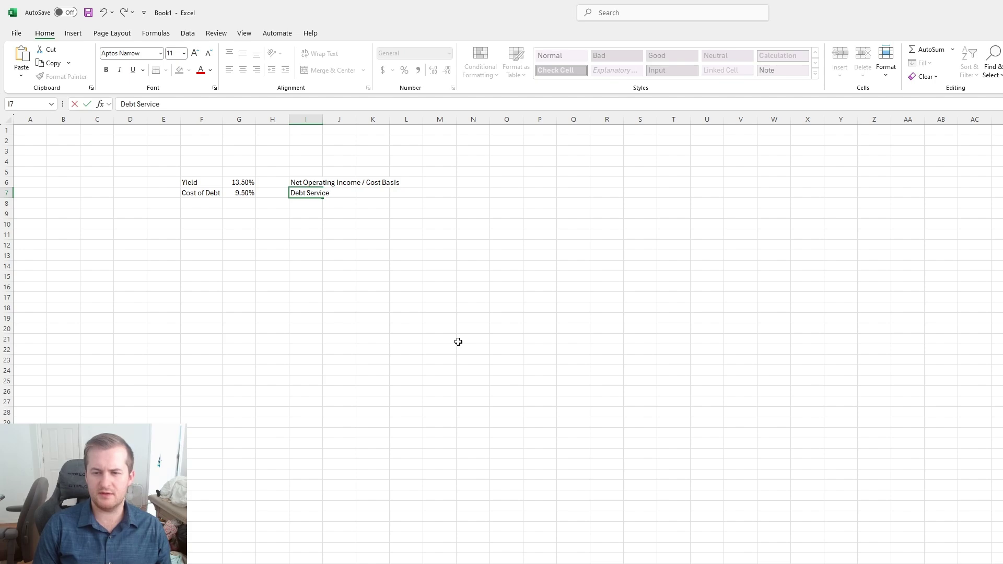
{"action": "type", "text": " / Loan Balance"}
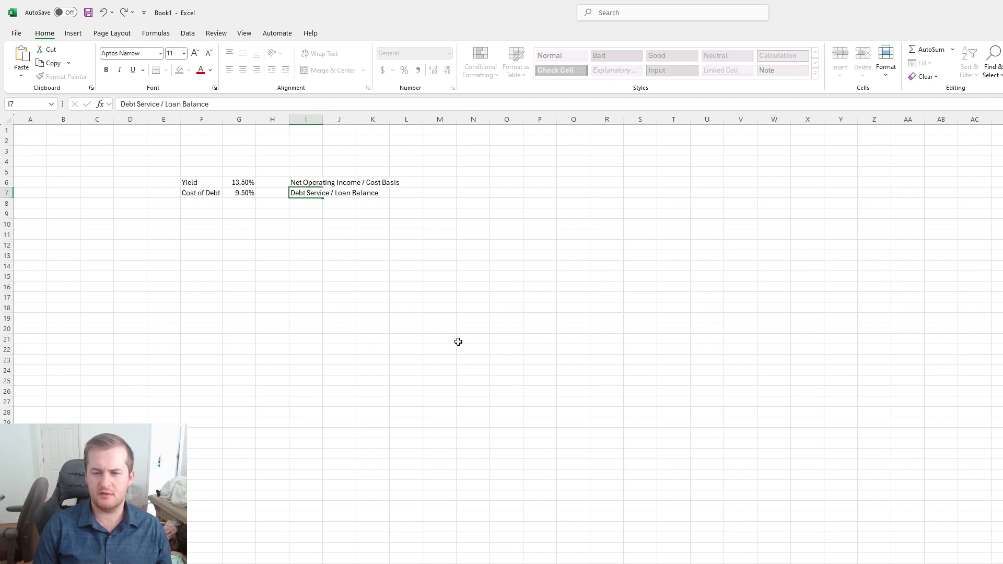
{"action": "key", "text": "Return"}
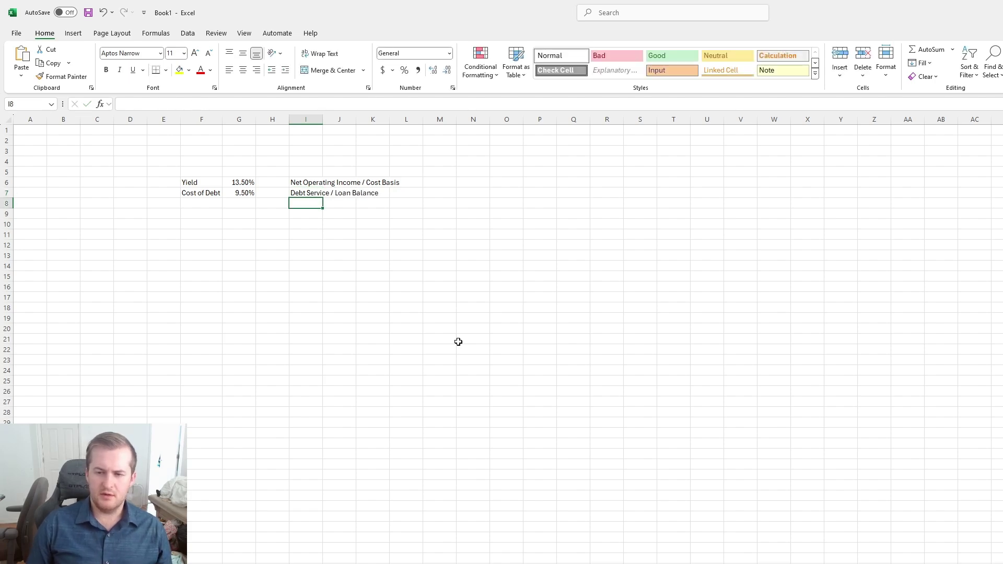
{"action": "key", "text": "Up"}
{"action": "key", "text": "Left"}
{"action": "key", "text": "Left"}
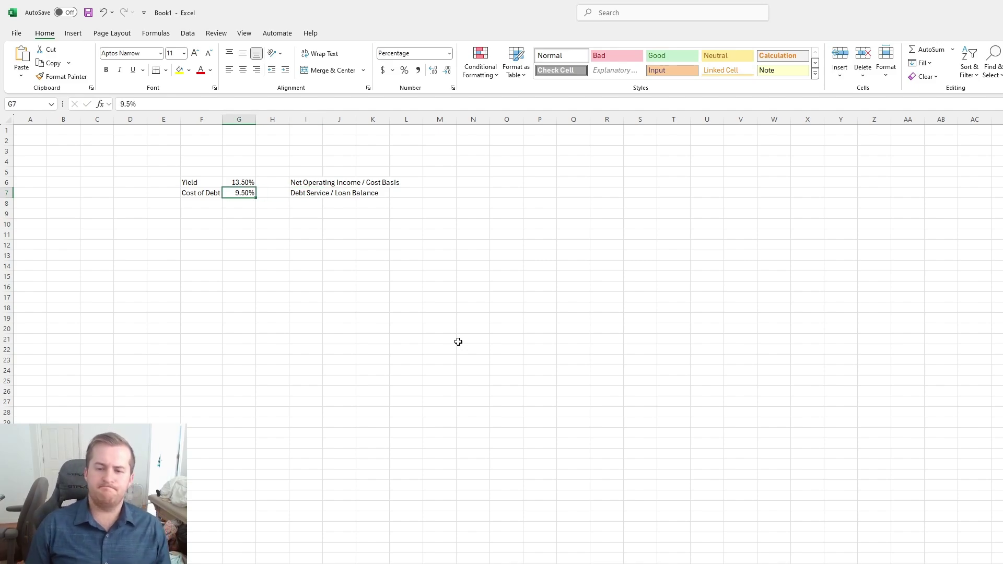
{"action": "key", "text": "Up"}
{"action": "key", "text": "Down"}
{"action": "key", "text": "Down"}
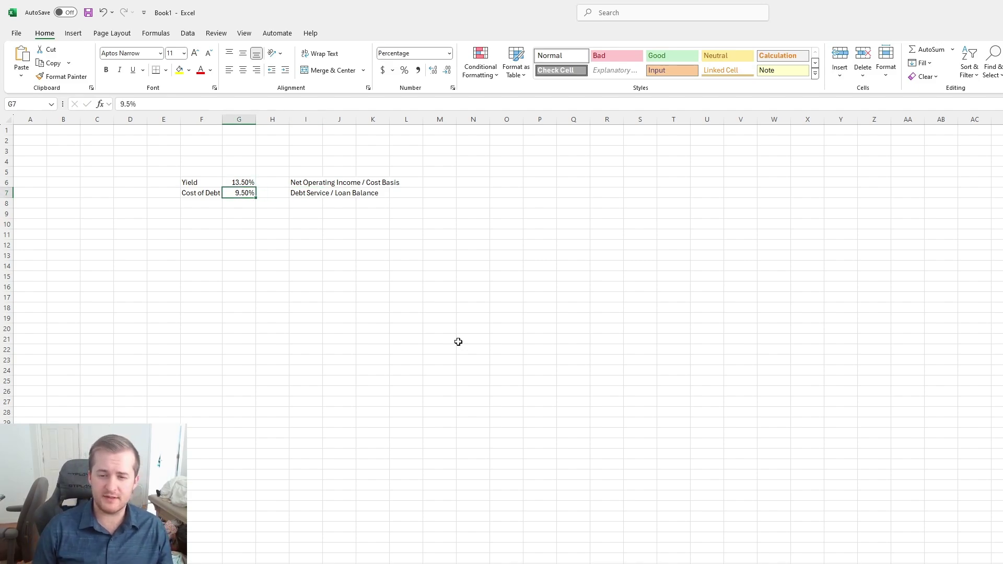
{"action": "key", "text": "Down"}
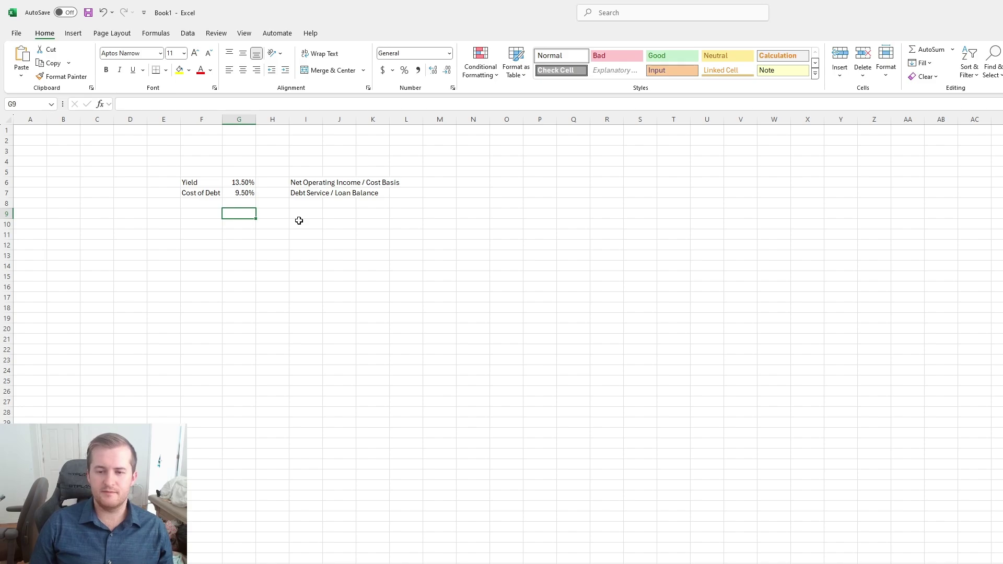
Set the cost of debt in G7 to 15%.
{"action": "key", "text": "Up"}
{"action": "key", "text": "Up"}
{"action": "type", "text": "15"}
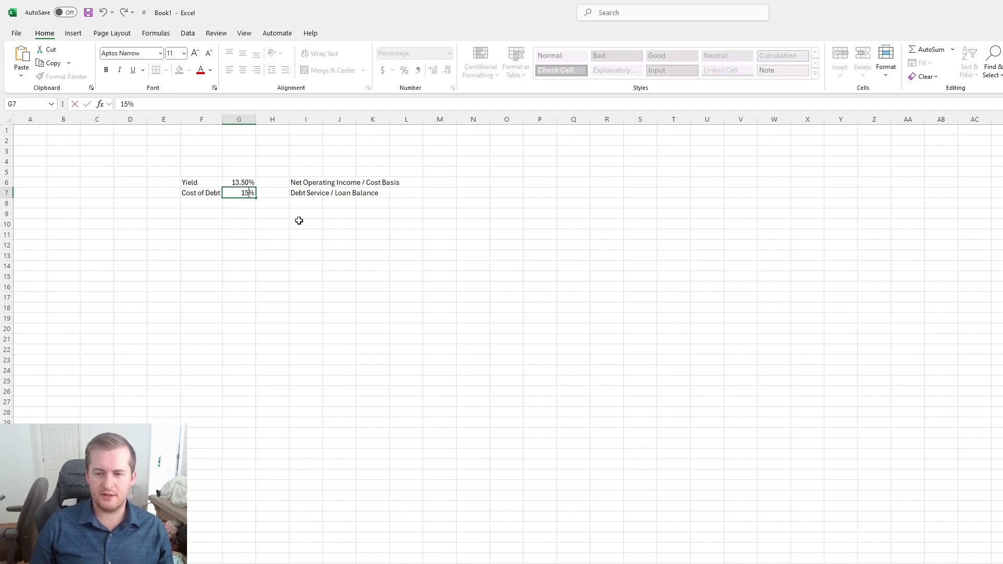
{"action": "key", "text": "Return"}
{"action": "key", "text": "Down"}
{"action": "key", "text": "Down"}
{"action": "key", "text": "Up"}
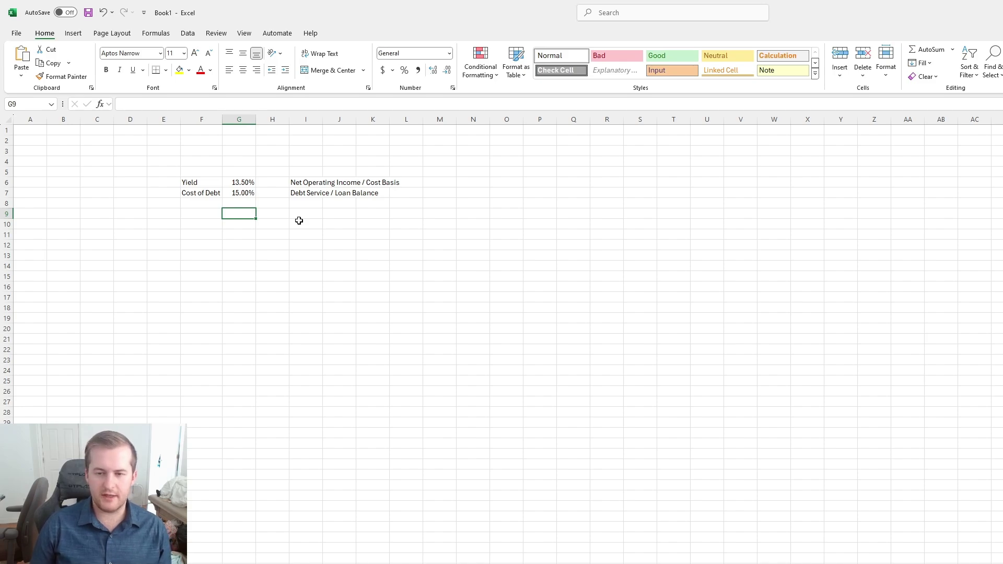
Compare the cost of debt with the yield in rows 6 and 7.
{"action": "key", "text": "Up"}
{"action": "key", "text": "Up"}
{"action": "key", "text": "Up"}
{"action": "key", "text": "Left"}
{"action": "key", "text": "Left"}
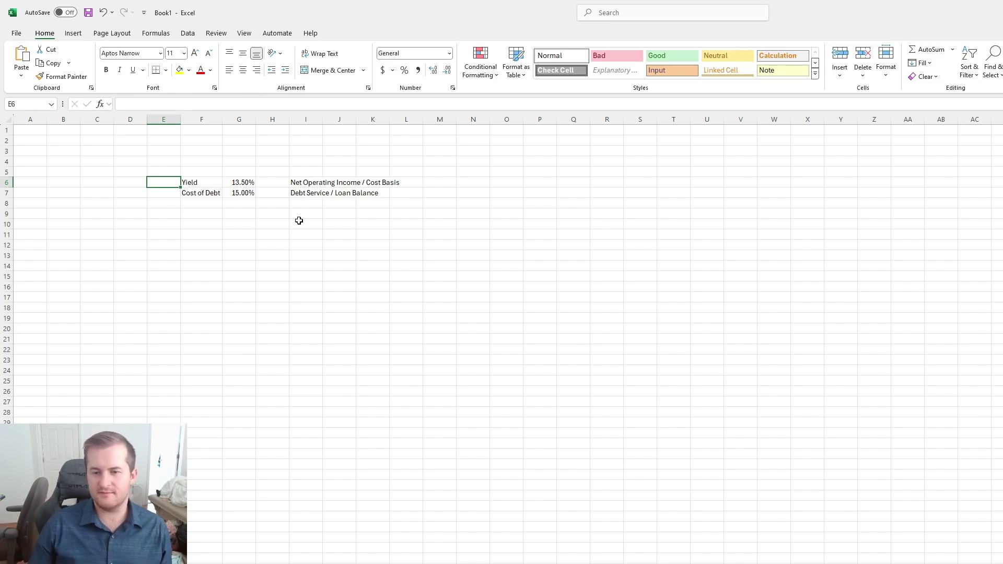
{"action": "left_click", "coordinate": [193, 193]}
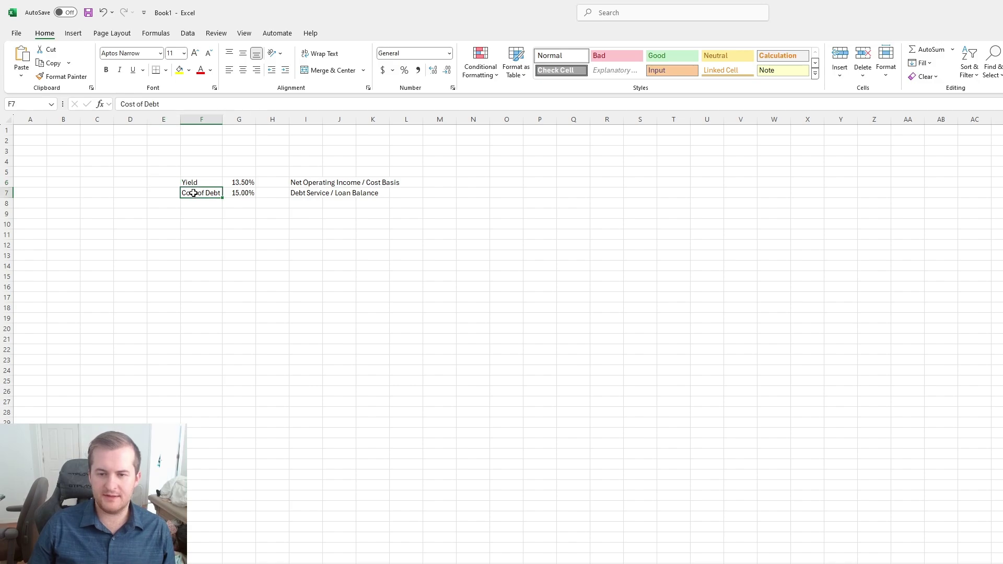
{"action": "left_click_drag", "start_coordinate": [194, 193], "coordinate": [239, 194]}
{"action": "left_click", "coordinate": [242, 193]}
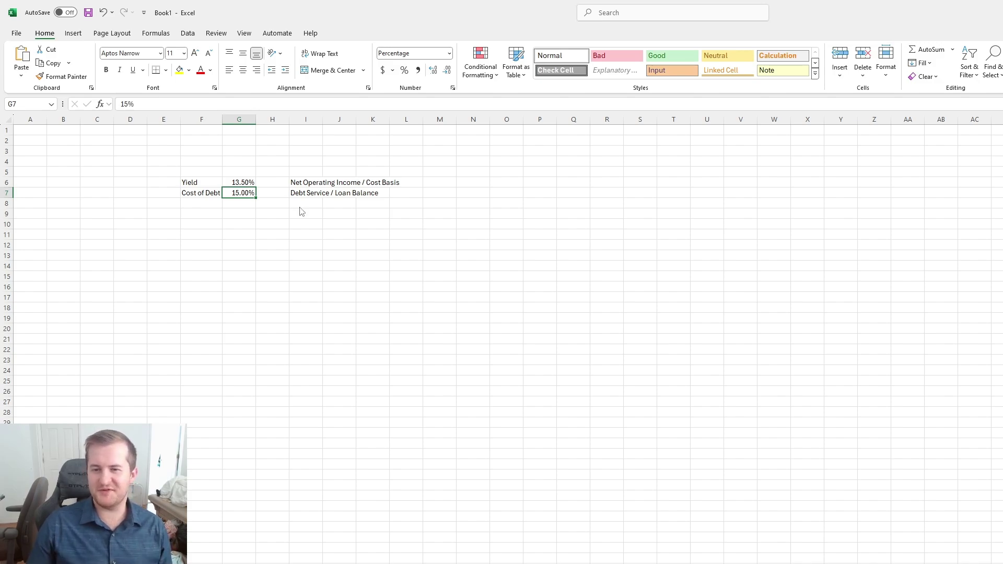
In the acquisitions template's main inputs, try a 15-year amortization period on the senior acquisition debt, check the loan constant, and undo the change.
{"action": "key", "text": "alt+Tab"}
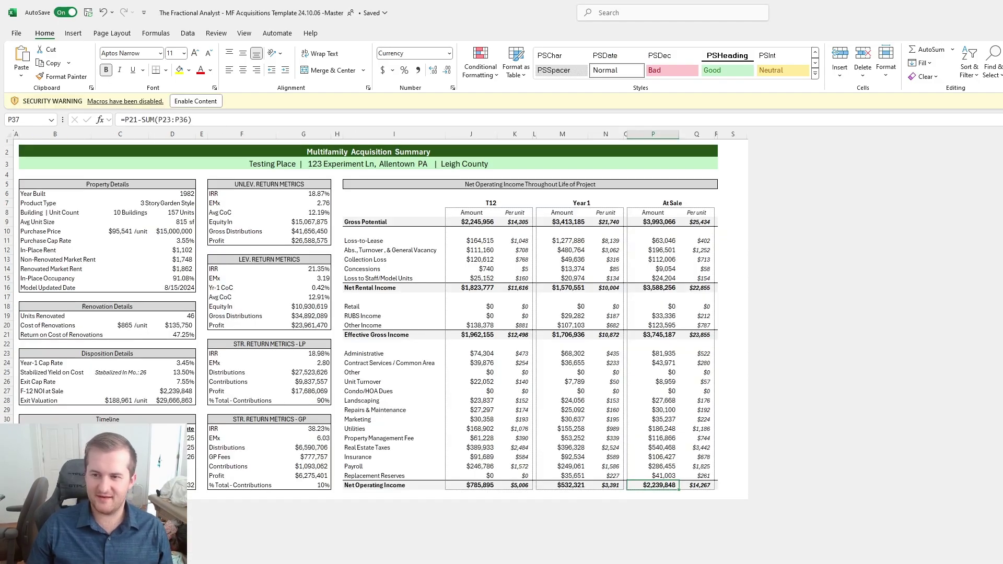
{"action": "key", "text": "ctrl+Page_Down"}
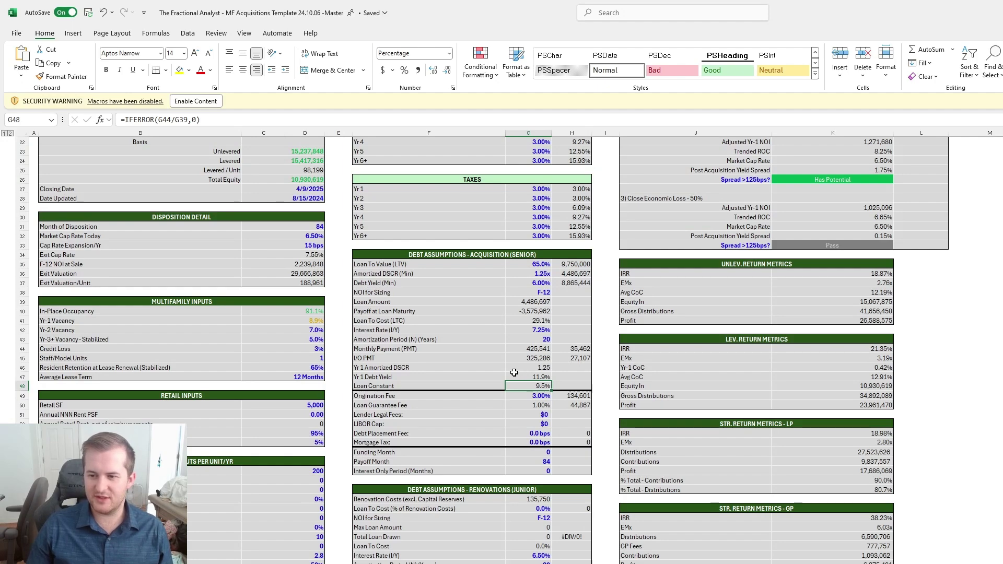
{"action": "left_click", "coordinate": [539, 338]}
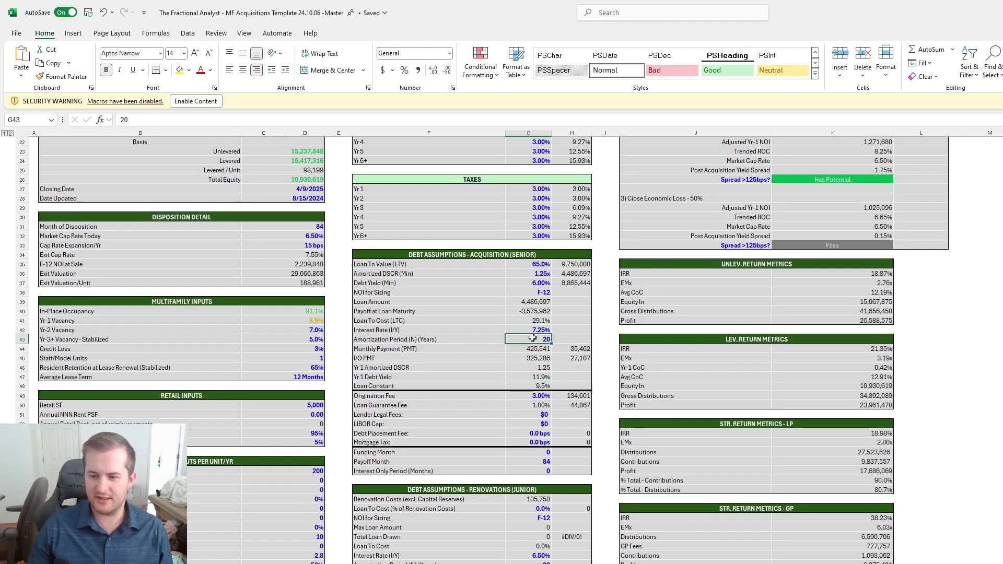
{"action": "type", "text": "15"}
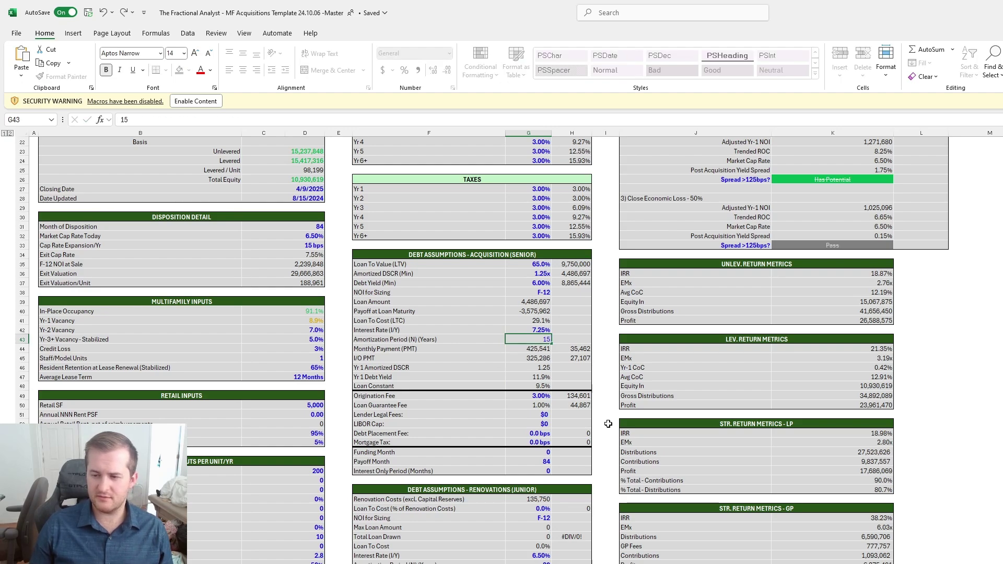
{"action": "key", "text": "Return"}
{"action": "key", "text": "Down"}
{"action": "key", "text": "Down"}
{"action": "key", "text": "Down"}
{"action": "key", "text": "Down"}
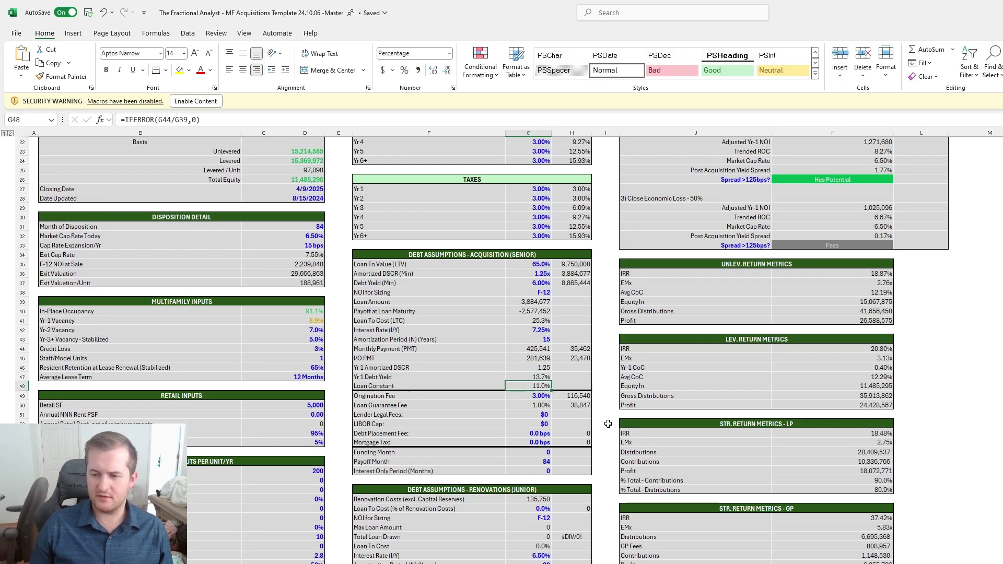
{"action": "key", "text": "ctrl+z"}
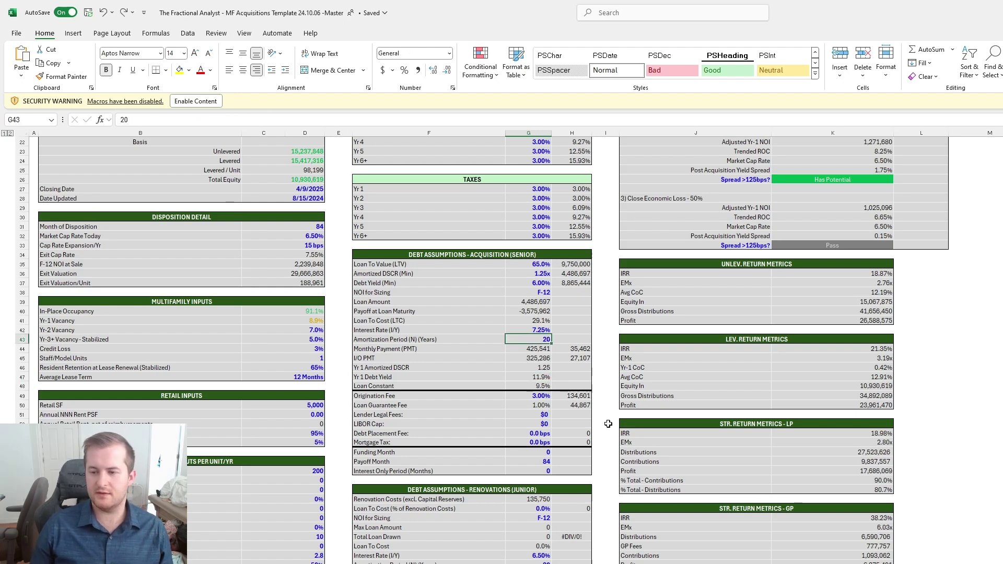
Set the senior acquisition debt's amortization period to 30 years and check the loan constant.
{"action": "type", "text": "30"}
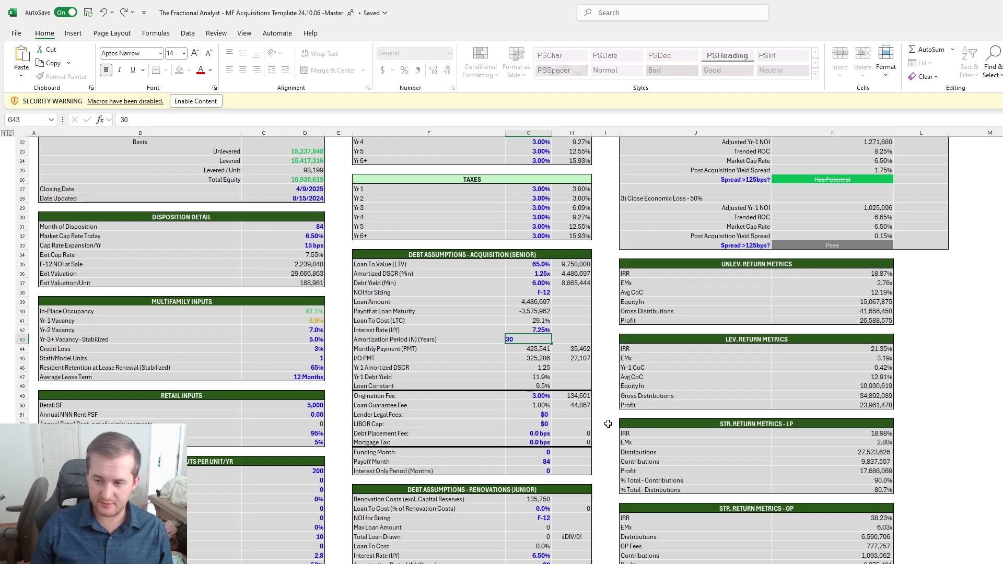
{"action": "key", "text": "Return"}
{"action": "key", "text": "Return"}
{"action": "key", "text": "Down"}
{"action": "key", "text": "Down"}
{"action": "key", "text": "Down"}
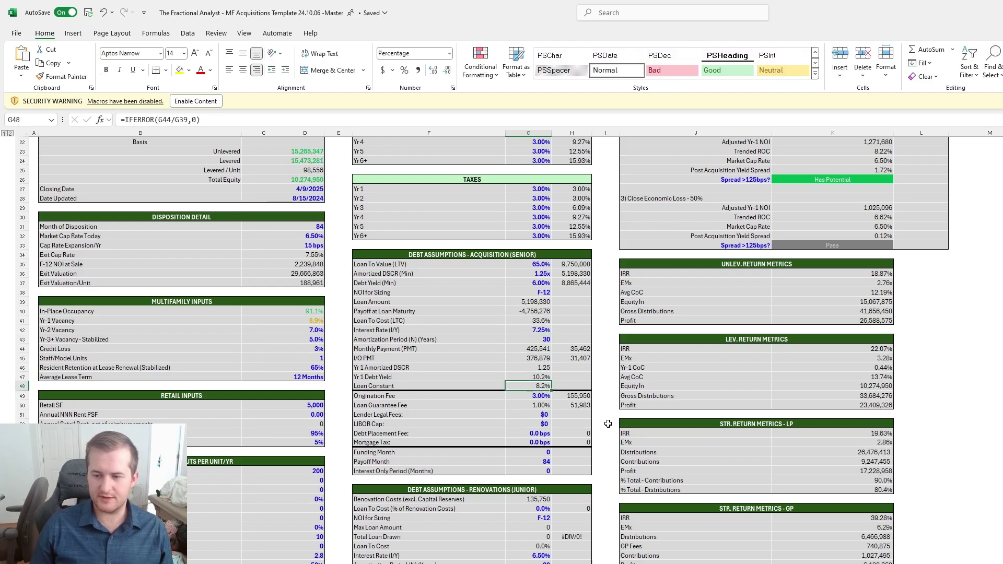
Review the senior debt rows from the amortization period down to the loan constant, and undo the last amortization change.
{"action": "key", "text": "Up"}
{"action": "key", "text": "Up"}
{"action": "key", "text": "Up"}
{"action": "key", "text": "Up"}
{"action": "key", "text": "Up"}
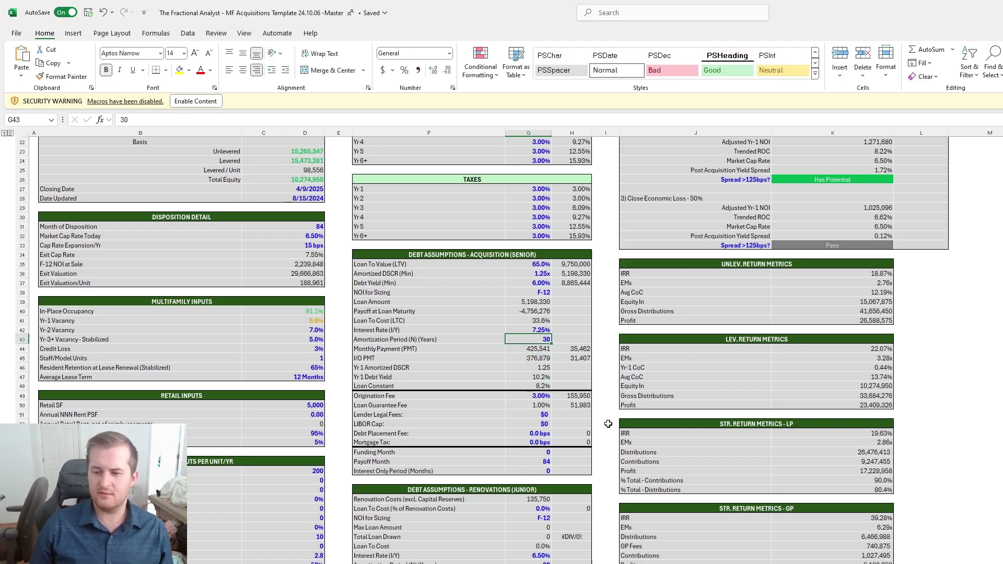
{"action": "key", "text": "Down"}
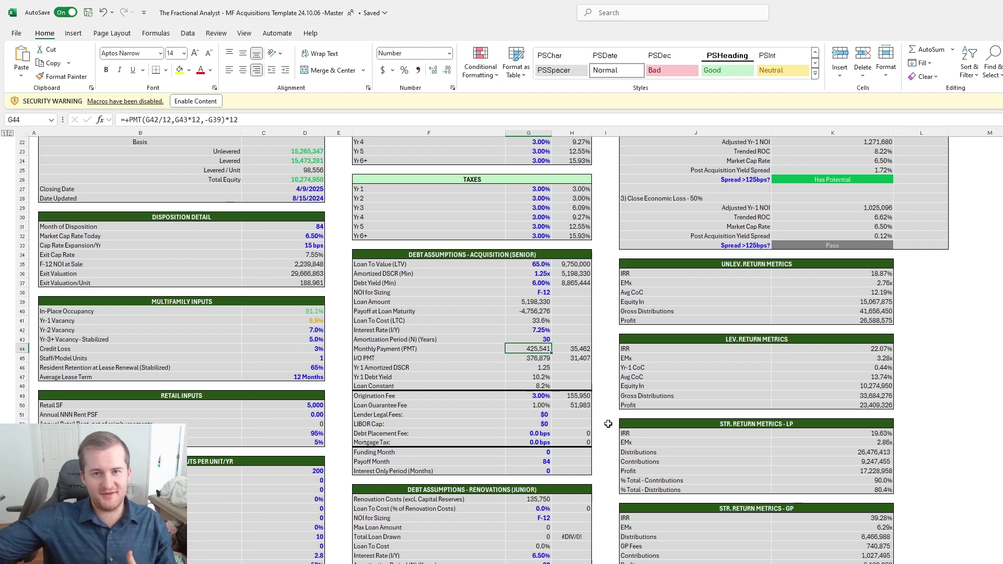
{"action": "key", "text": "Down"}
{"action": "key", "text": "Down"}
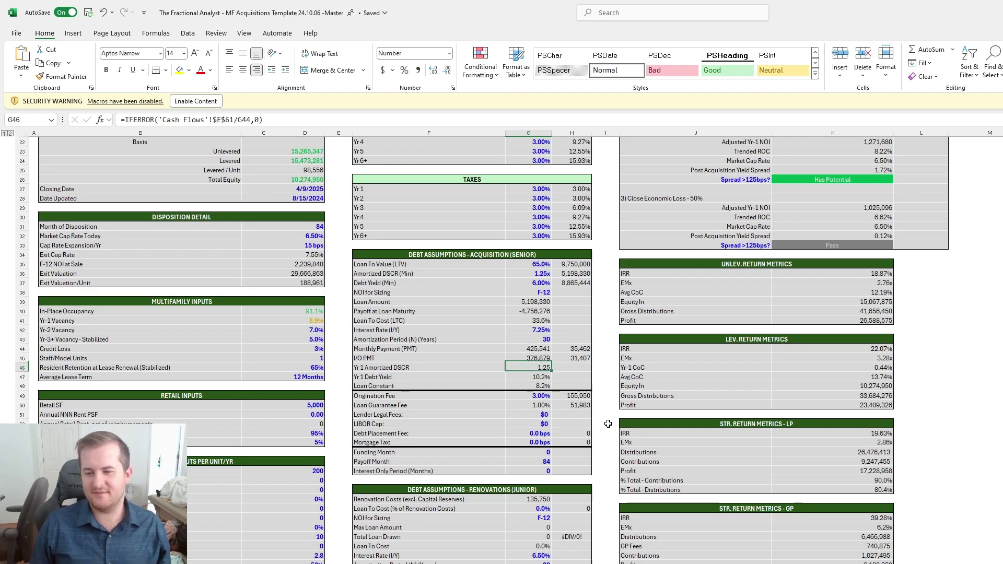
{"action": "key", "text": "Down"}
{"action": "key", "text": "Down"}
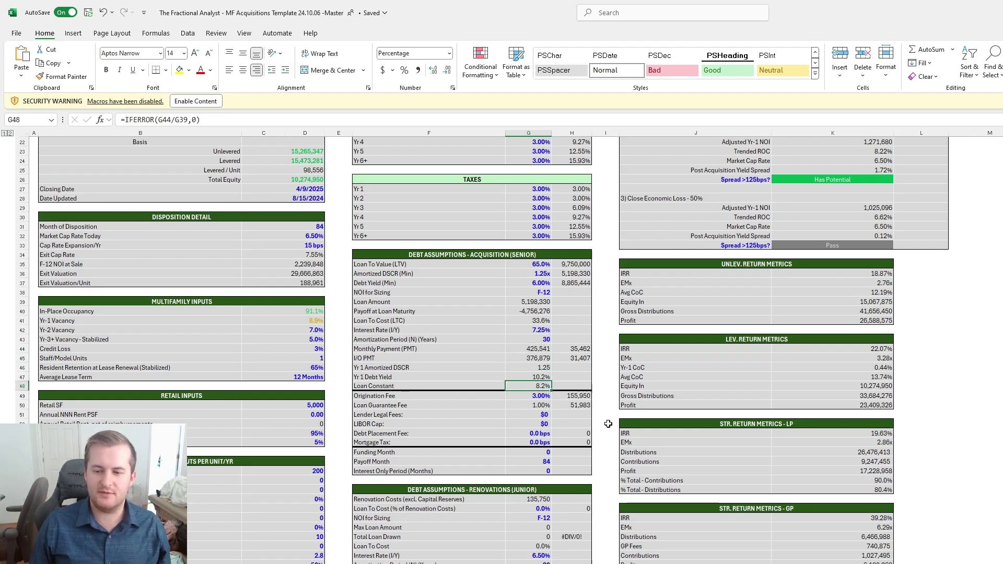
{"action": "key", "text": "ctrl+z"}
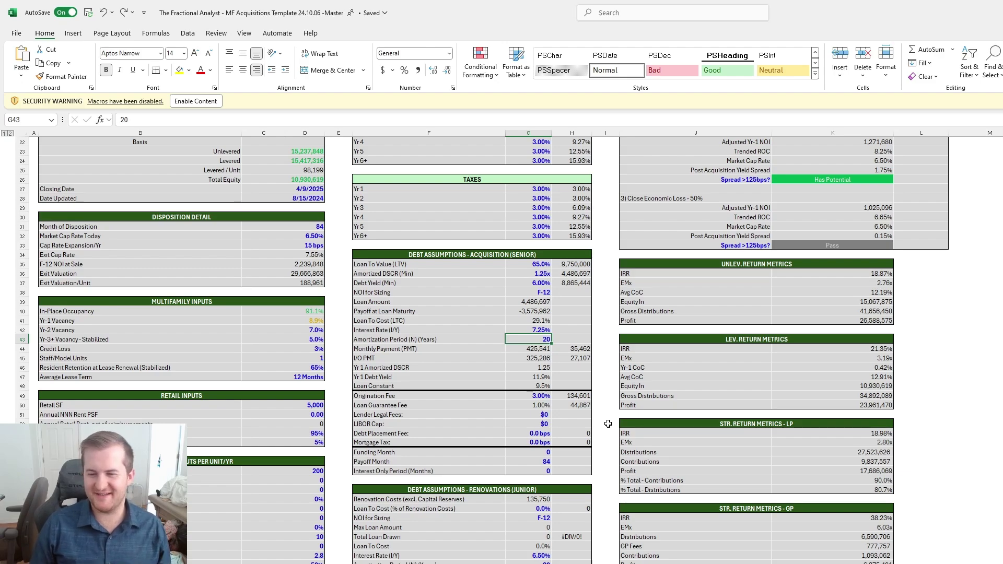
Return to the acquisition summary sheet and check the LP IRR and the stabilized yield on cost.
{"action": "key", "text": "ctrl+Page_Up"}
{"action": "key", "text": "ctrl+Page_Up"}
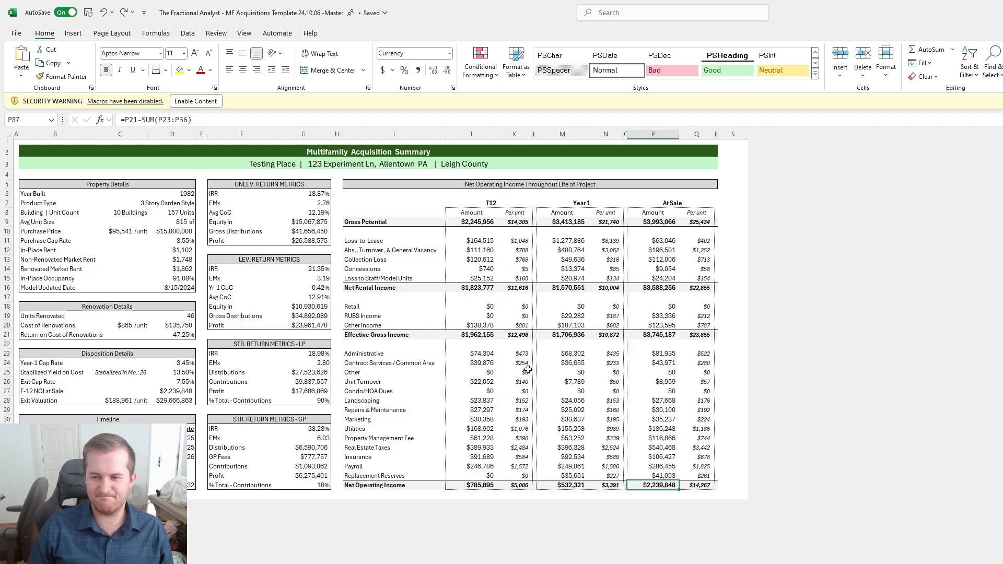
{"action": "left_click", "coordinate": [740, 418]}
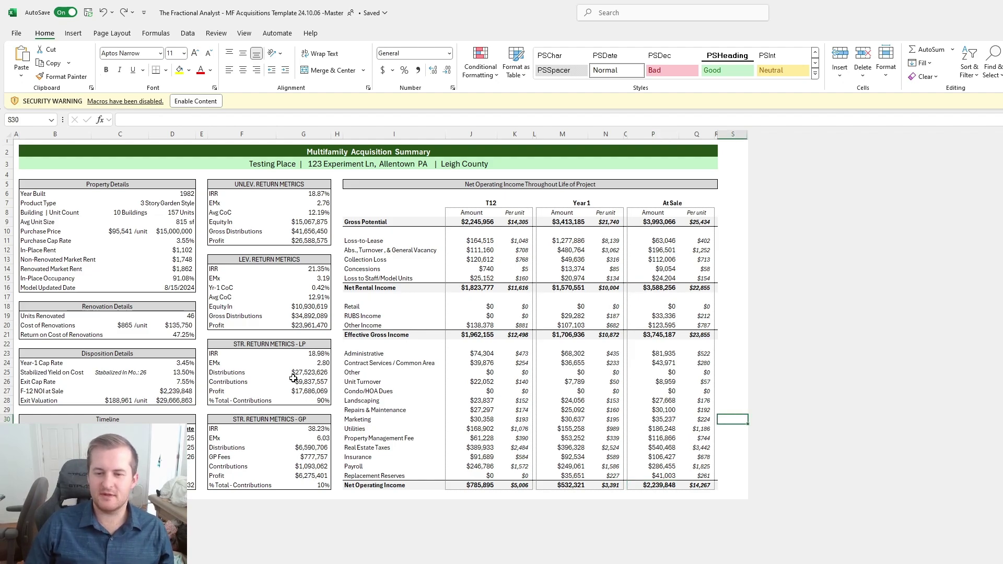
{"action": "left_click", "coordinate": [315, 355]}
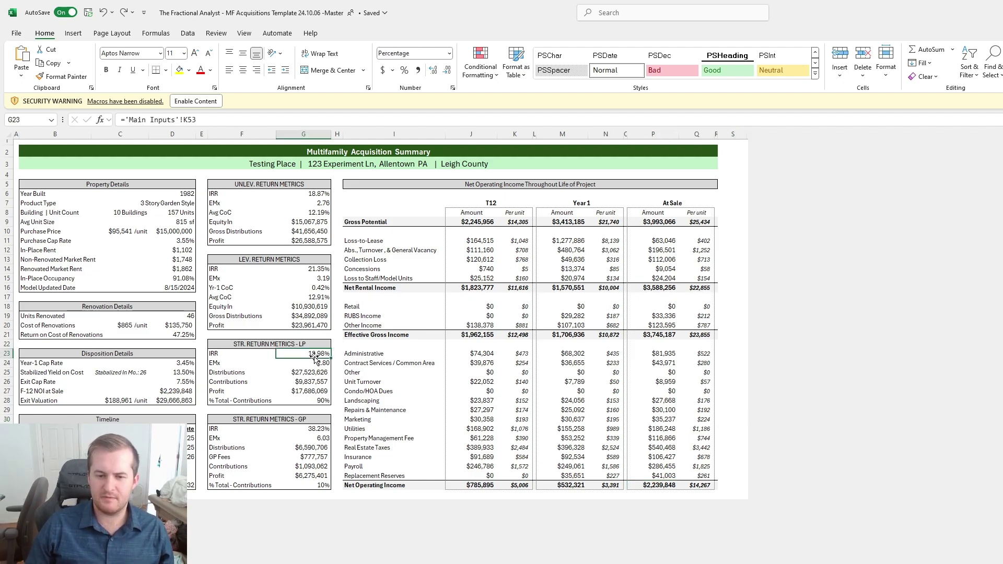
{"action": "left_click", "coordinate": [190, 372]}
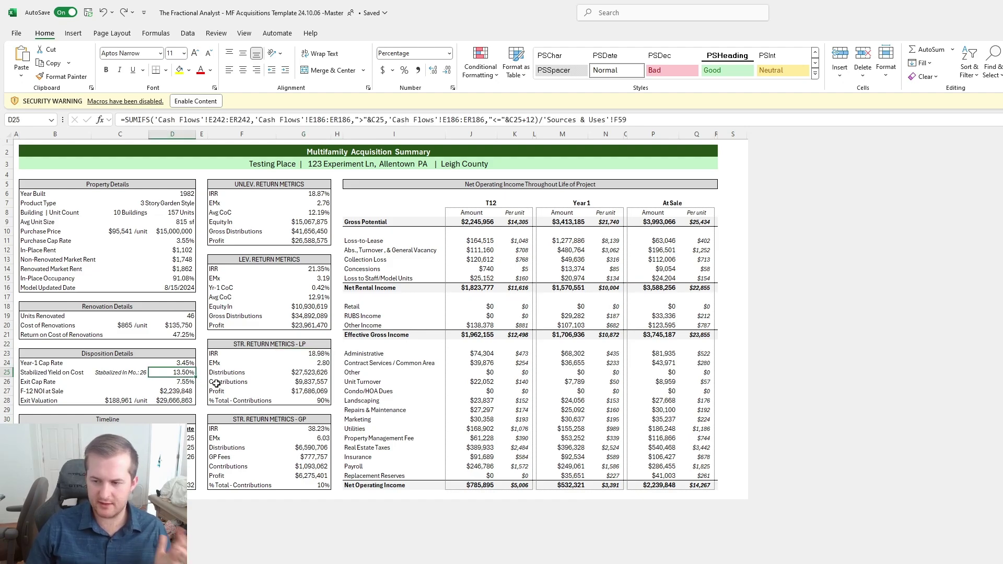
Compare the T12, Year 1 and At Sale operating income columns, and review the leveraged return metrics.
{"action": "left_click", "coordinate": [473, 485]}
{"action": "mouse_move", "coordinate": [583, 203]}
{"action": "left_mouse_down"}
{"action": "mouse_move", "coordinate": [580, 478]}
{"action": "mouse_move", "coordinate": [625, 501]}
{"action": "left_mouse_up"}
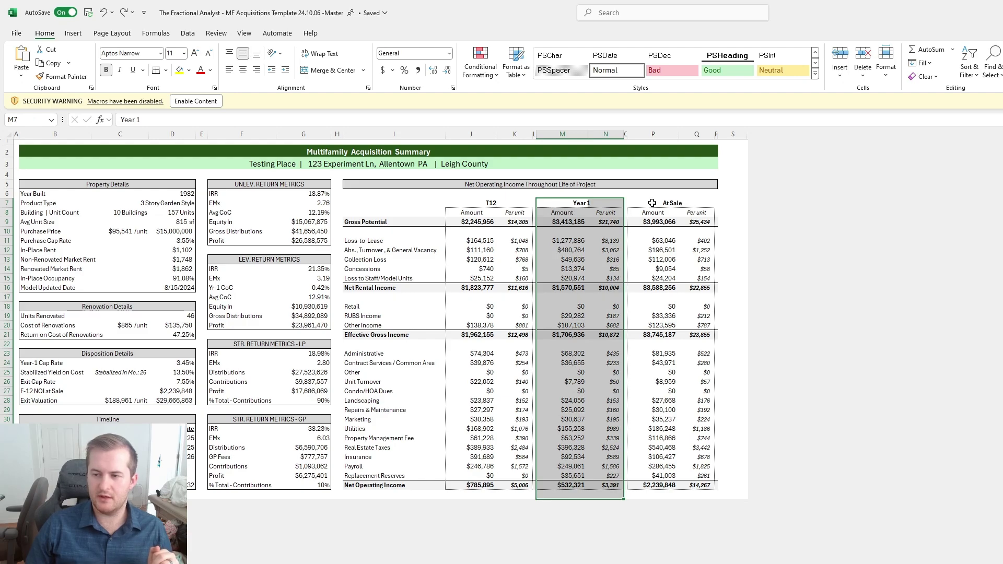
{"action": "left_click_drag", "start_coordinate": [652, 203], "coordinate": [703, 482]}
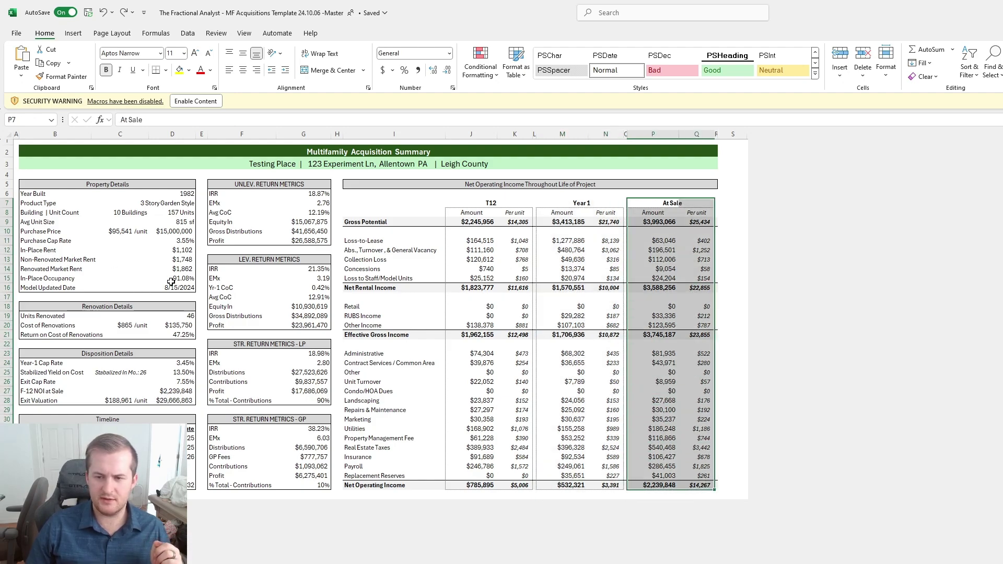
{"action": "left_click_drag", "start_coordinate": [220, 259], "coordinate": [323, 326]}
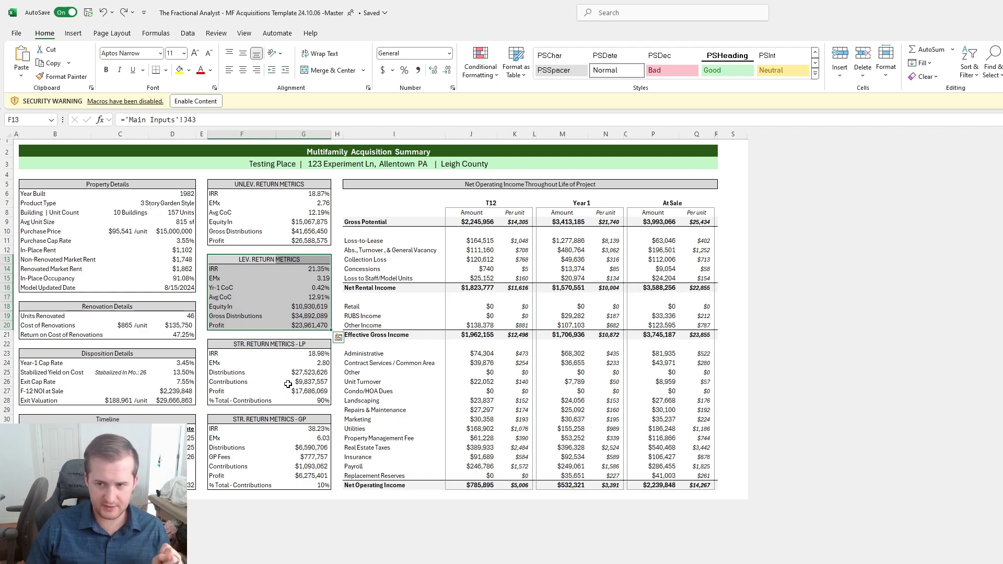
{"action": "left_click", "coordinate": [733, 430]}
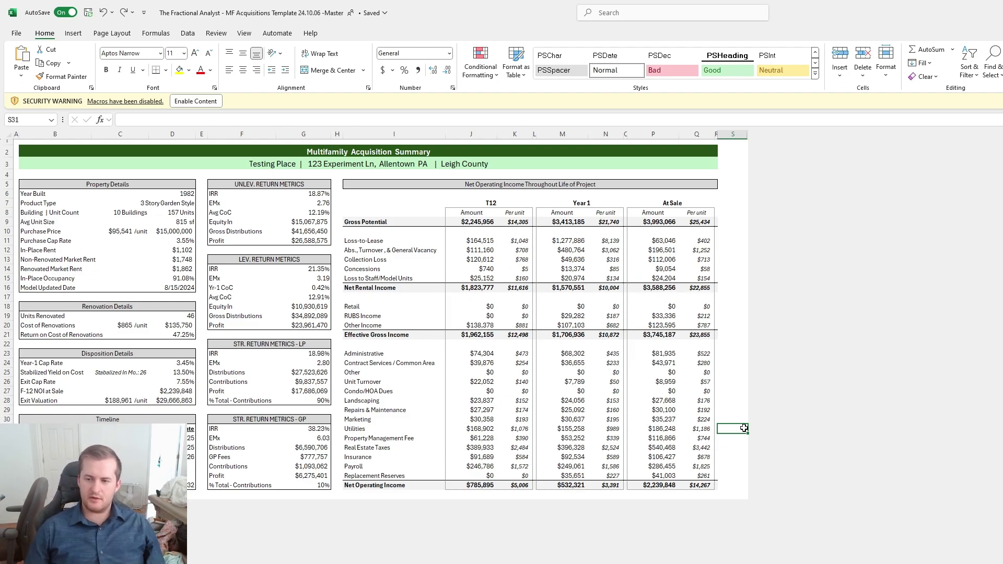
Compare the in-place, non-renovated and renovated market rents, and check the property's unit count against the units renovated.
{"action": "left_click_drag", "start_coordinate": [183, 250], "coordinate": [186, 258]}
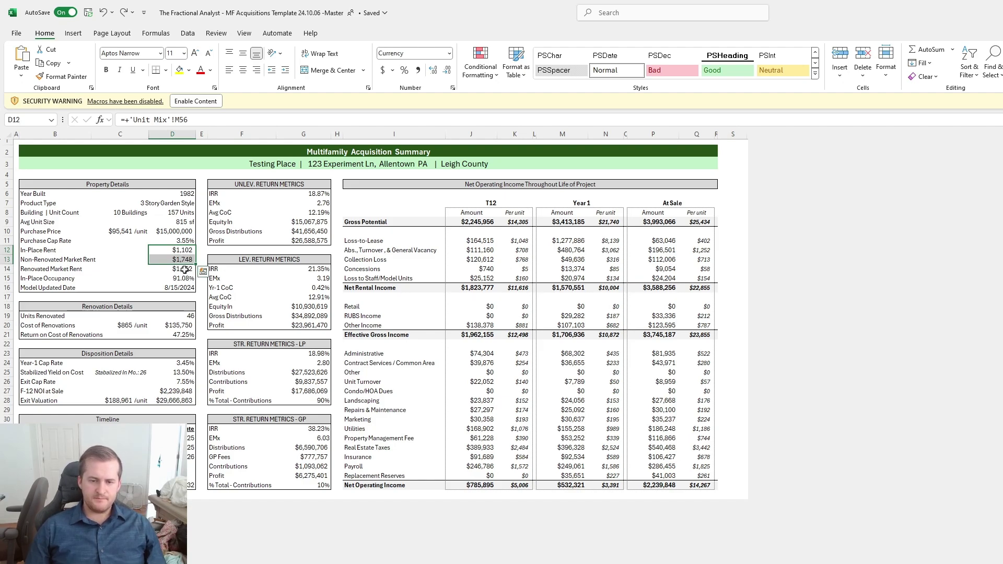
{"action": "left_click_drag", "start_coordinate": [185, 270], "coordinate": [181, 260]}
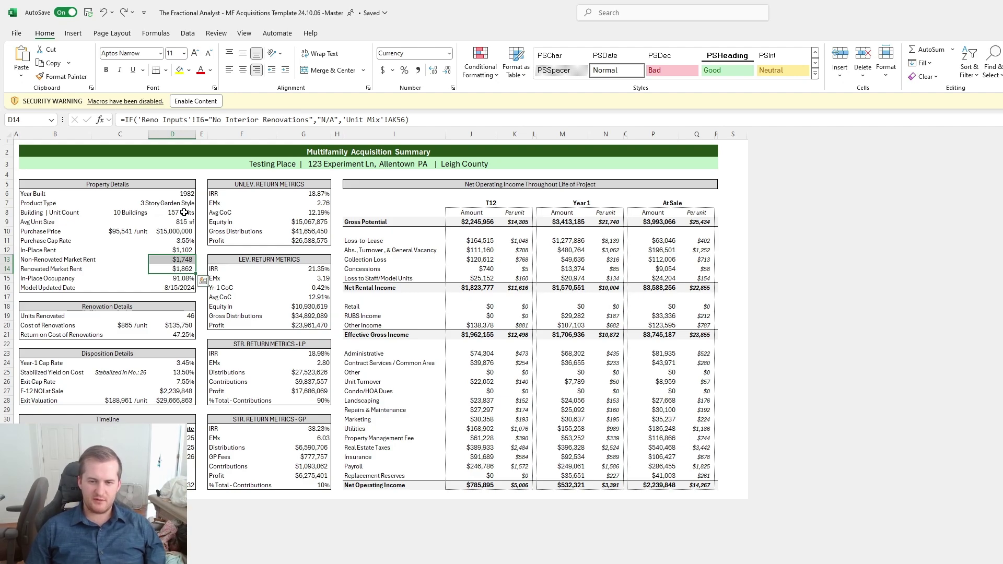
{"action": "left_click", "coordinate": [154, 214]}
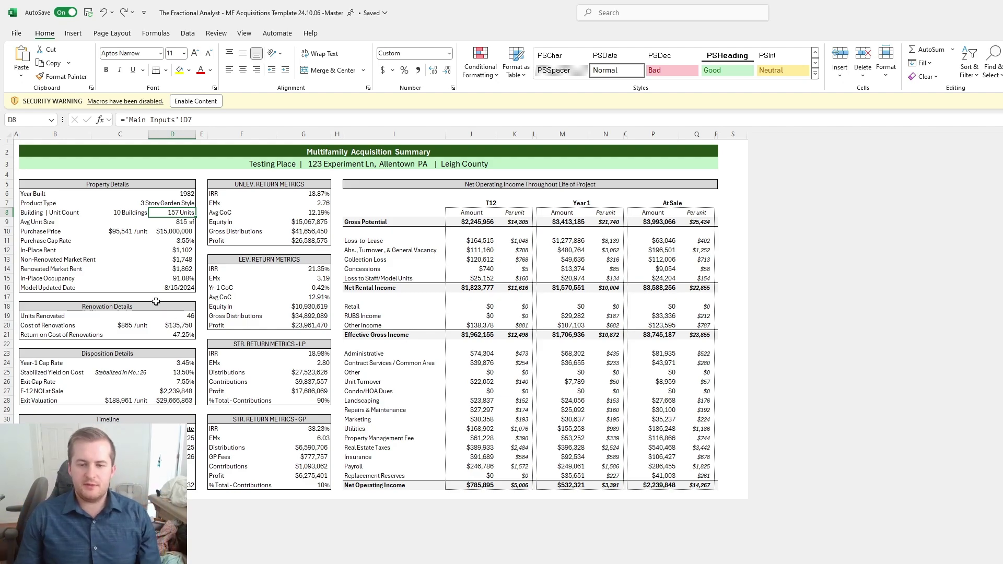
{"action": "left_click", "coordinate": [182, 315]}
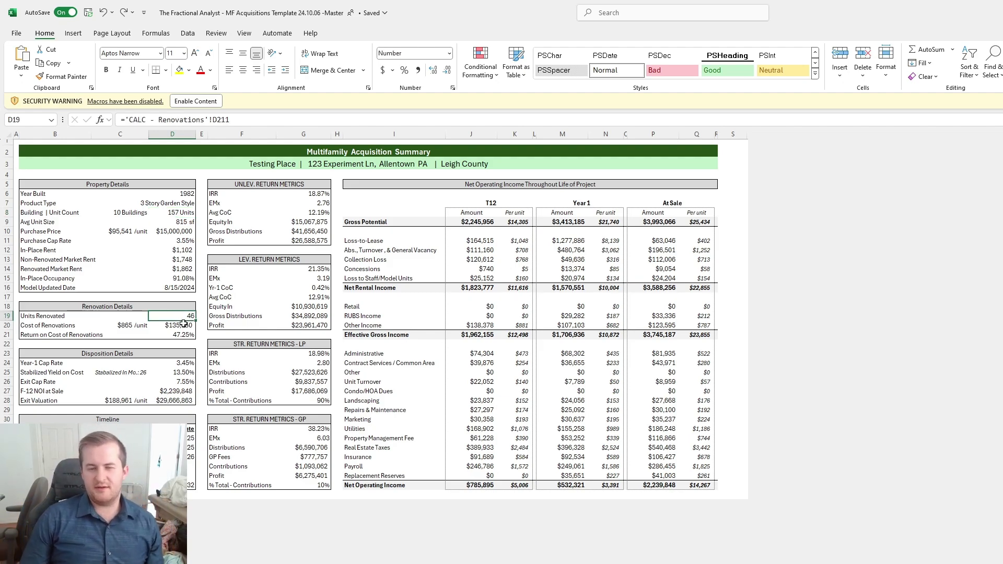
{"action": "left_click", "coordinate": [172, 269]}
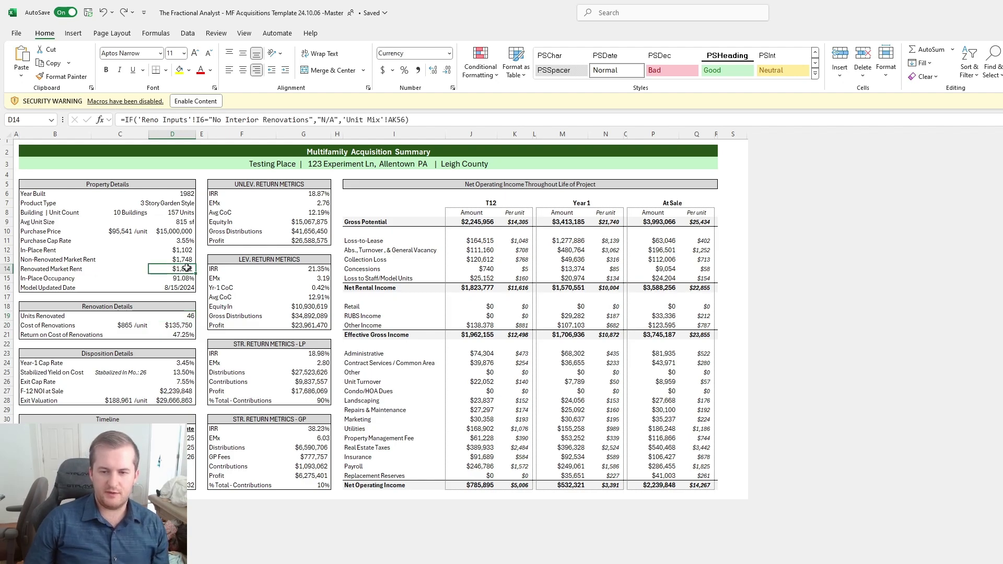
{"action": "left_click_drag", "start_coordinate": [185, 260], "coordinate": [75, 262]}
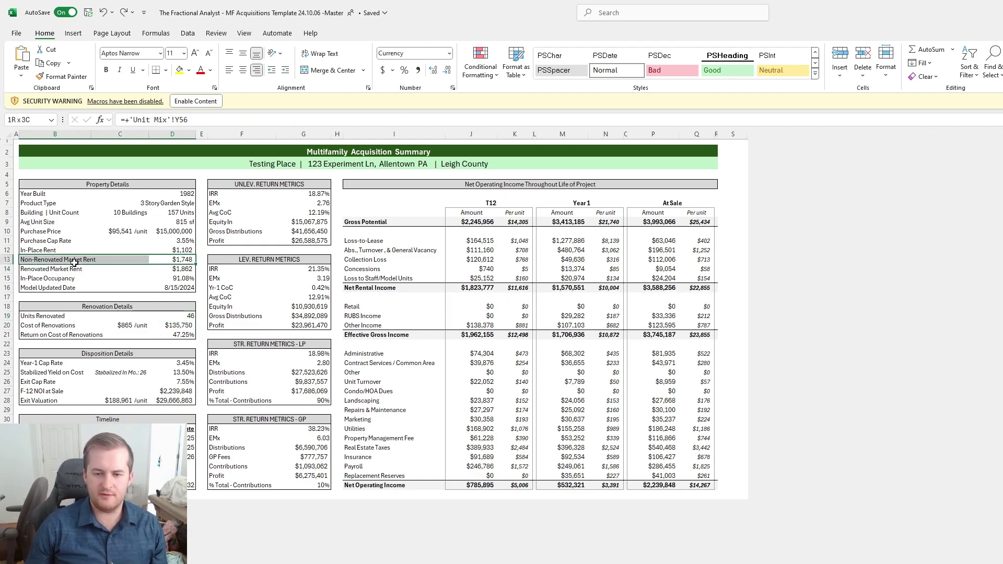
Examine the renovation details, checking how the per-unit renovation cost derives from the total cost and the property's unit count.
{"action": "left_click", "coordinate": [184, 316]}
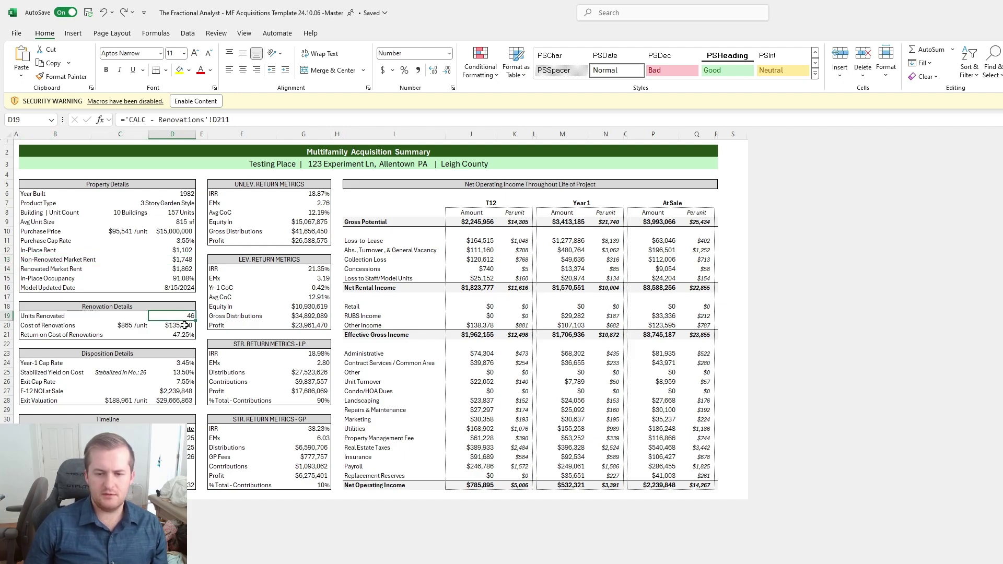
{"action": "left_click", "coordinate": [180, 326]}
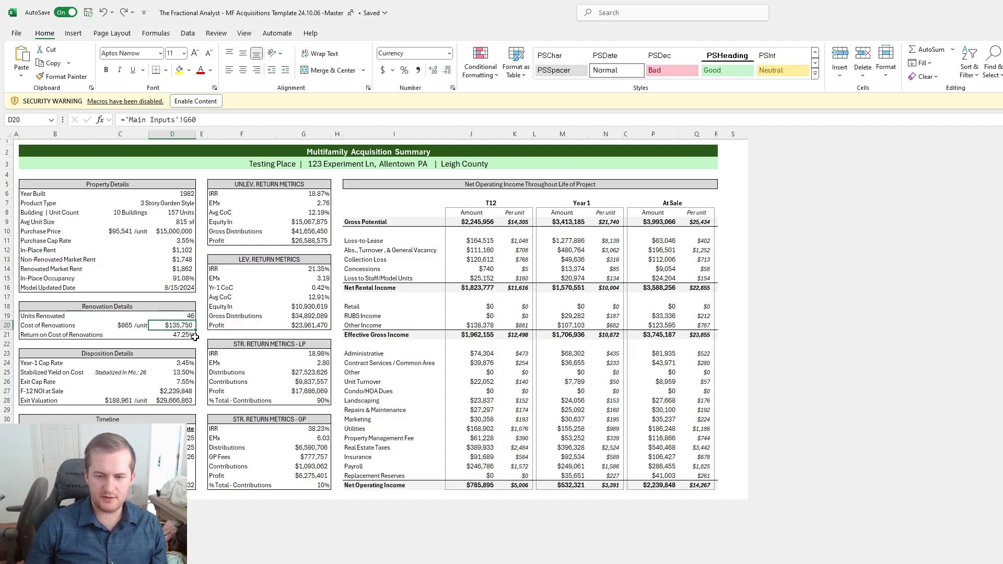
{"action": "left_click", "coordinate": [133, 323]}
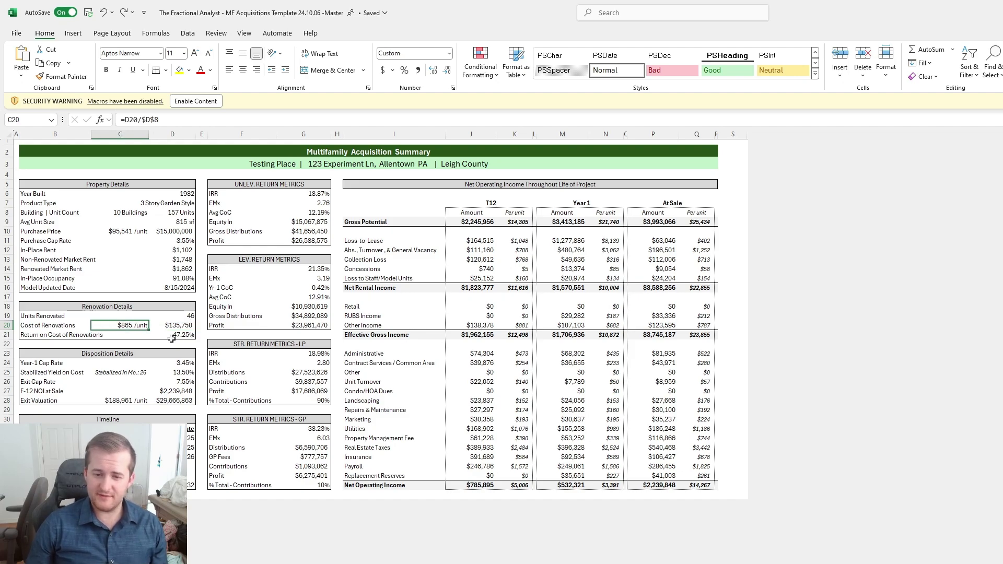
{"action": "left_click", "coordinate": [181, 327]}
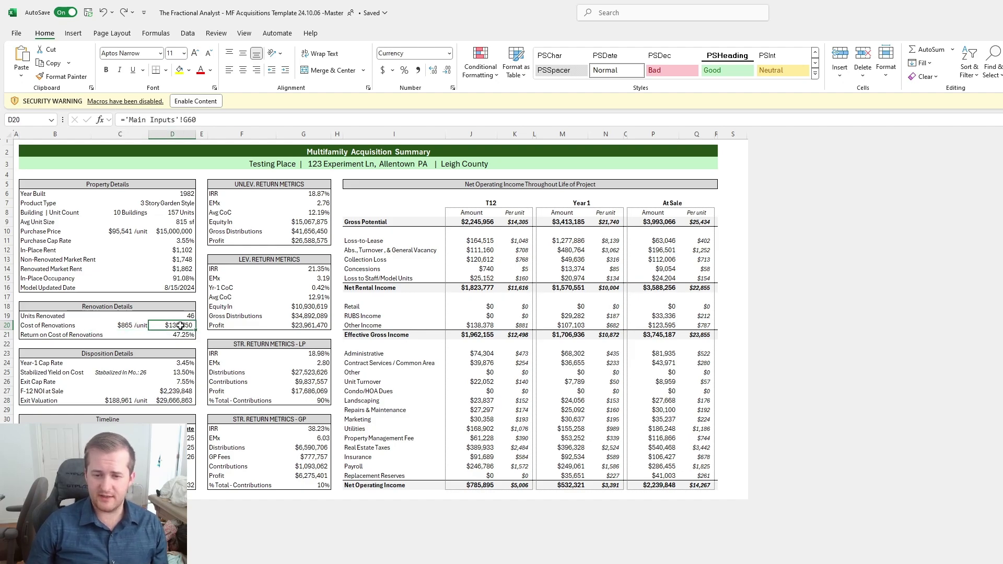
{"action": "left_click", "coordinate": [140, 325]}
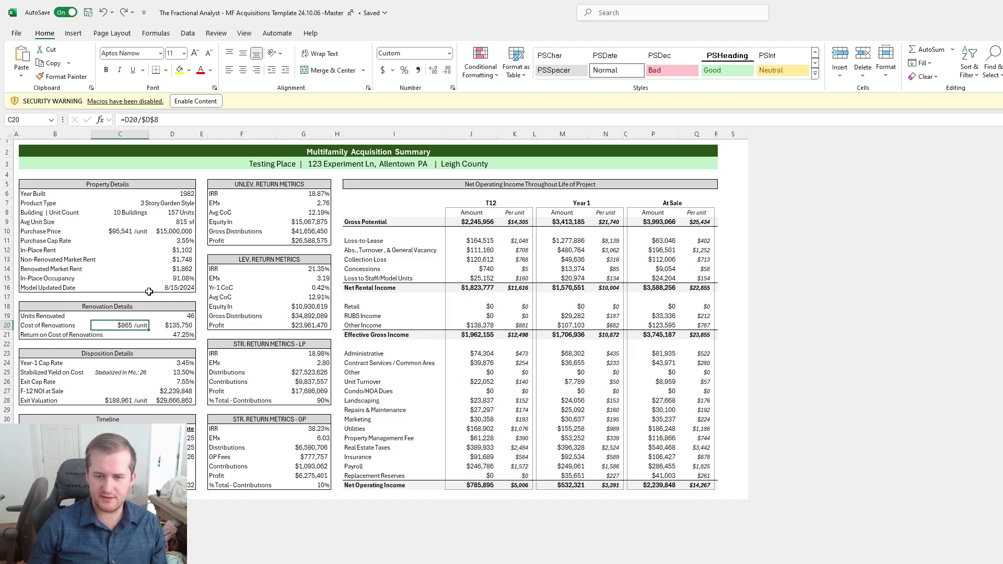
{"action": "left_click", "coordinate": [187, 213]}
{"action": "left_click", "coordinate": [142, 326]}
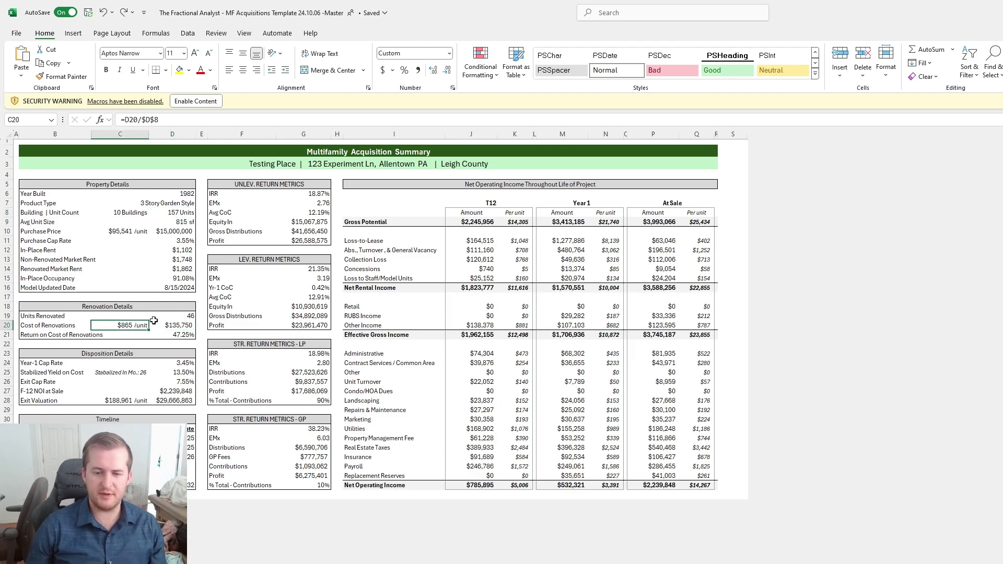
{"action": "left_click", "coordinate": [184, 325]}
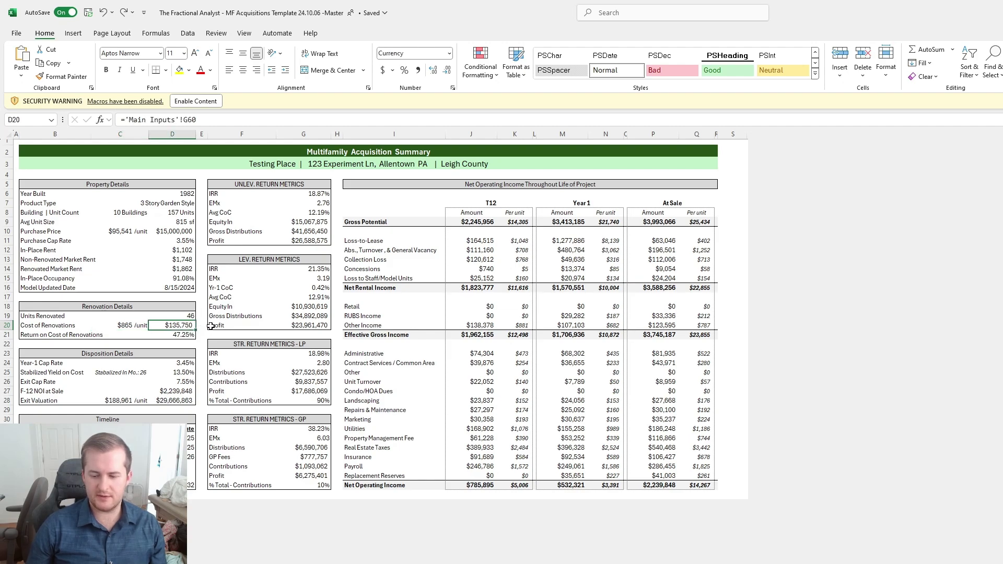
Switch to Calculator, divide the 135,750 renovation cost by 46 renovated units, and minimize it to return to the summary.
{"action": "key", "text": "alt+Tab"}
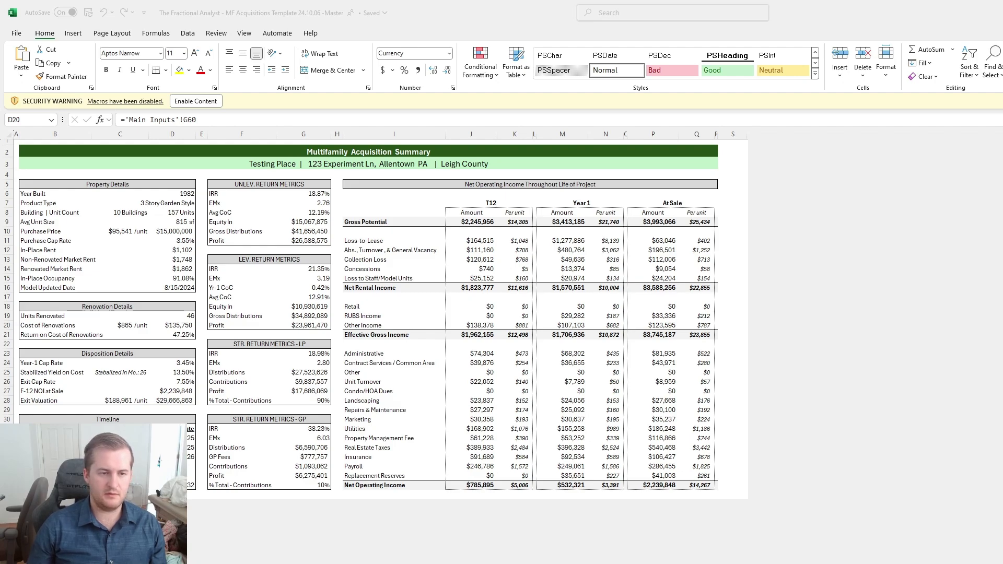
{"action": "key", "text": "alt+Tab"}
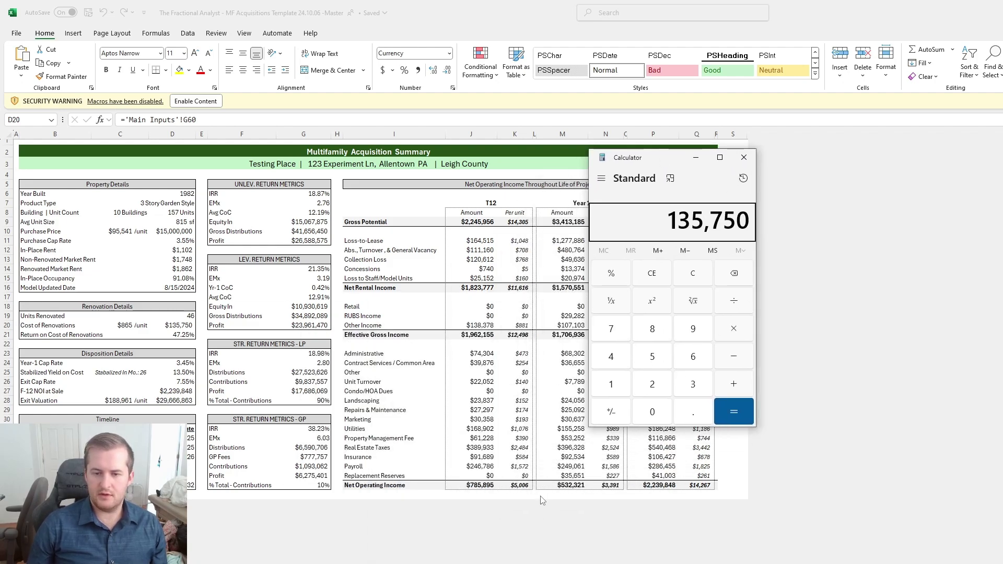
{"action": "type", "text": "/46"}
{"action": "key", "text": "Return"}
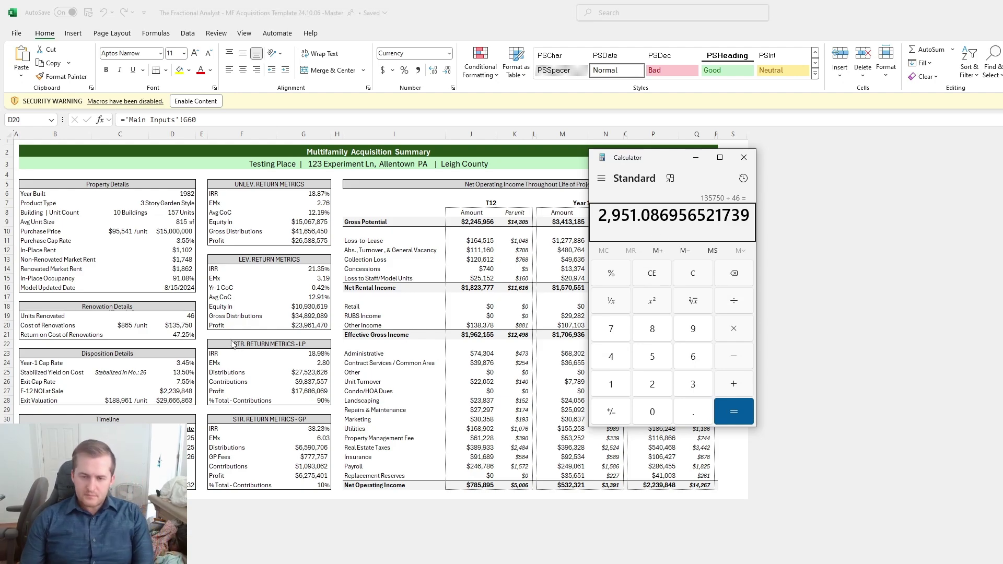
{"action": "left_click", "coordinate": [696, 157]}
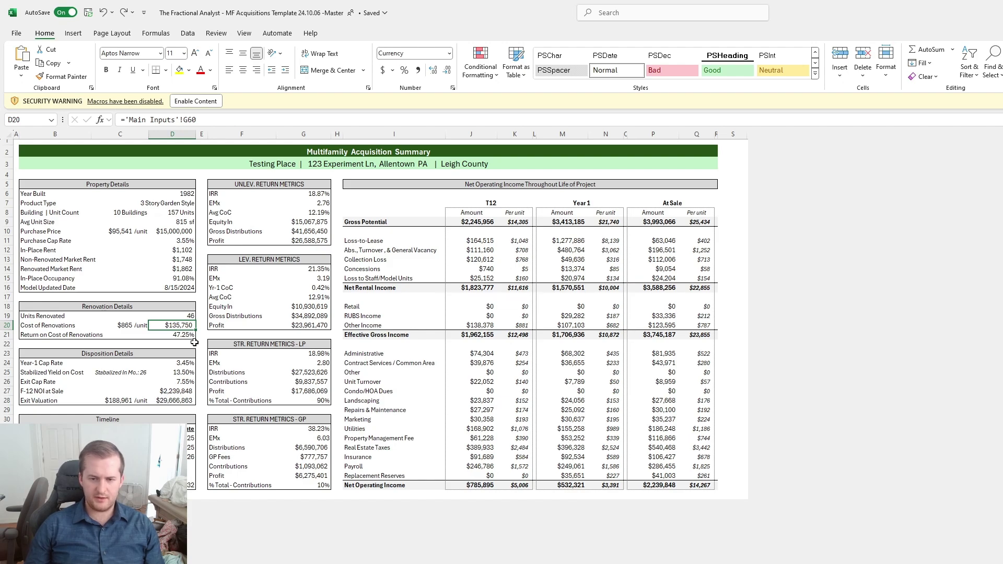
Review the per-unit renovation cost and return on renovations against the stabilized yield, market rent, exit cap rate and disposition month.
{"action": "left_click", "coordinate": [134, 326]}
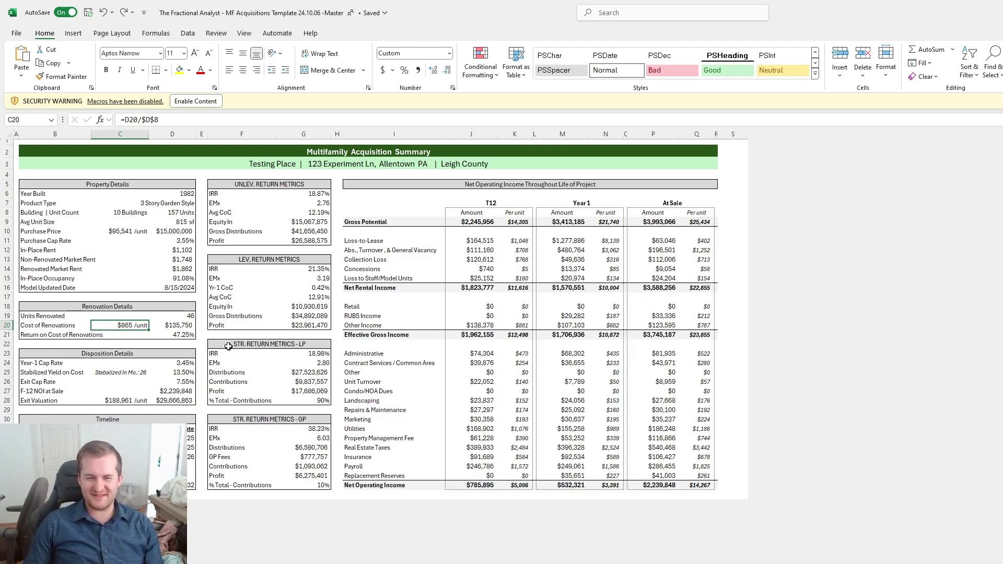
{"action": "left_click", "coordinate": [188, 336]}
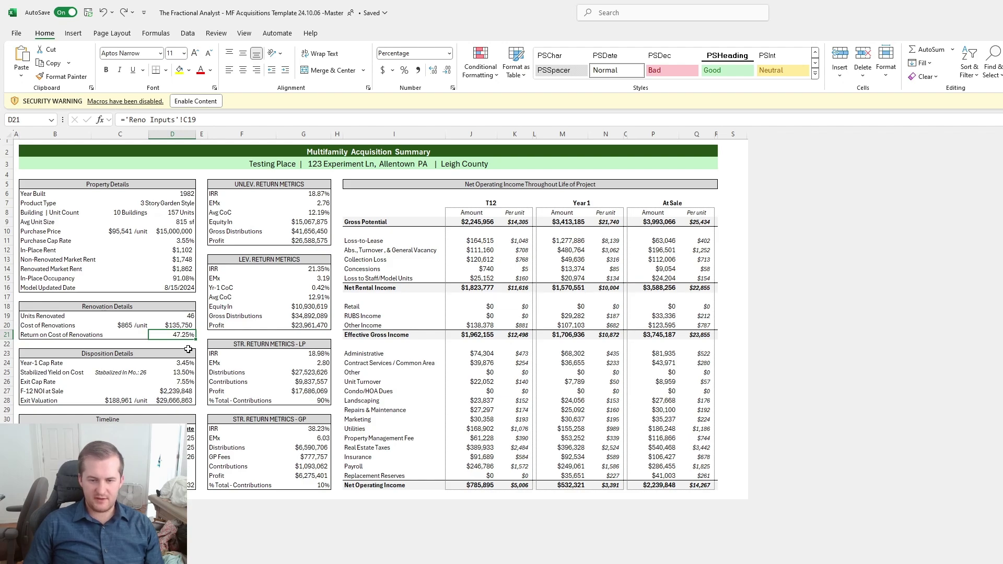
{"action": "left_click", "coordinate": [171, 372]}
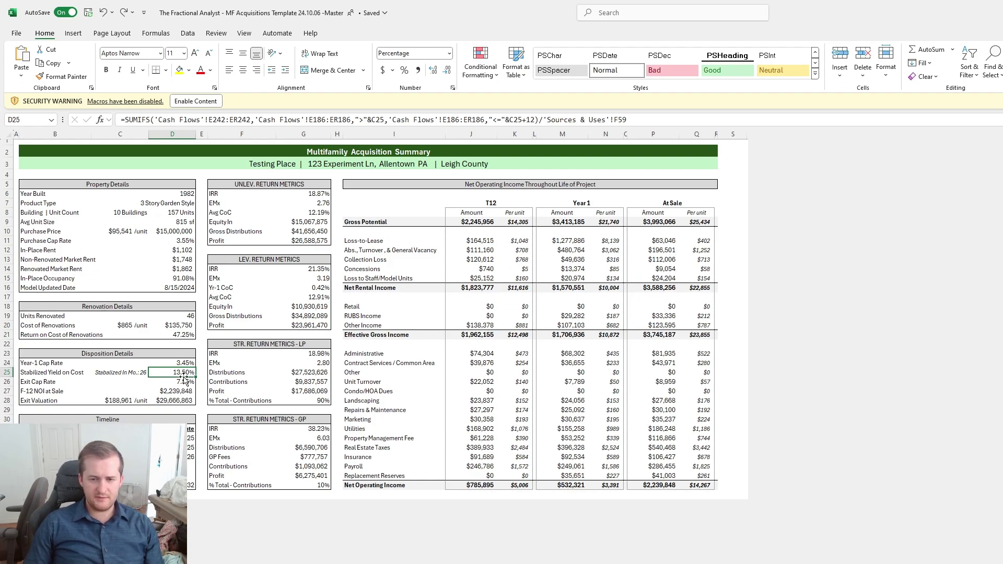
{"action": "left_click", "coordinate": [187, 260]}
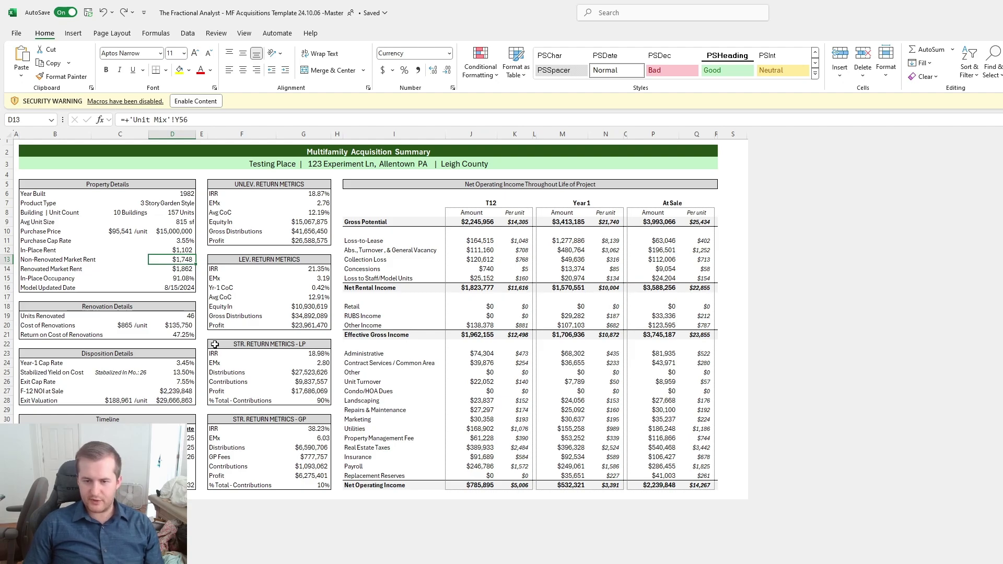
{"action": "left_click", "coordinate": [177, 334]}
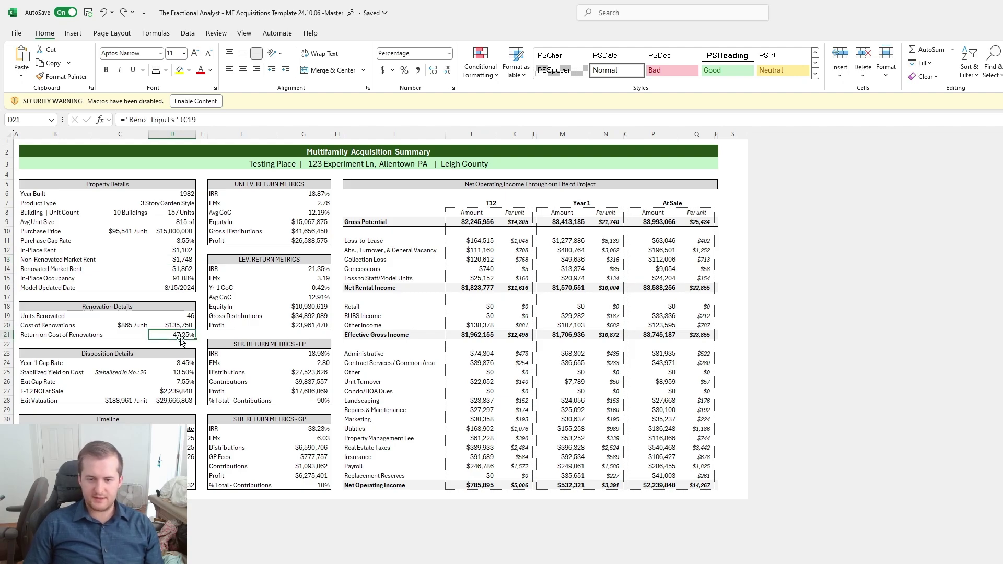
{"action": "left_click", "coordinate": [191, 381]}
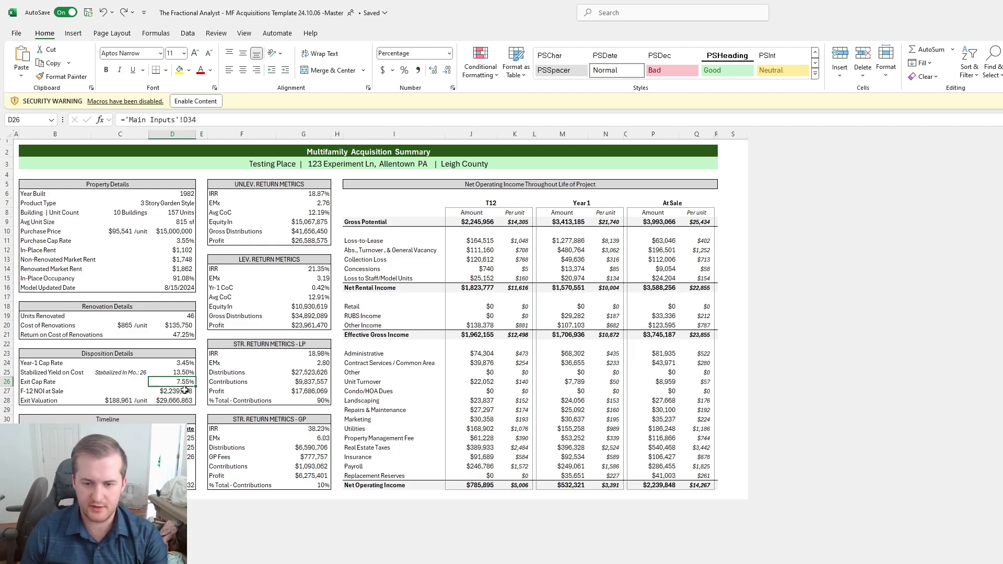
{"action": "left_click", "coordinate": [125, 485]}
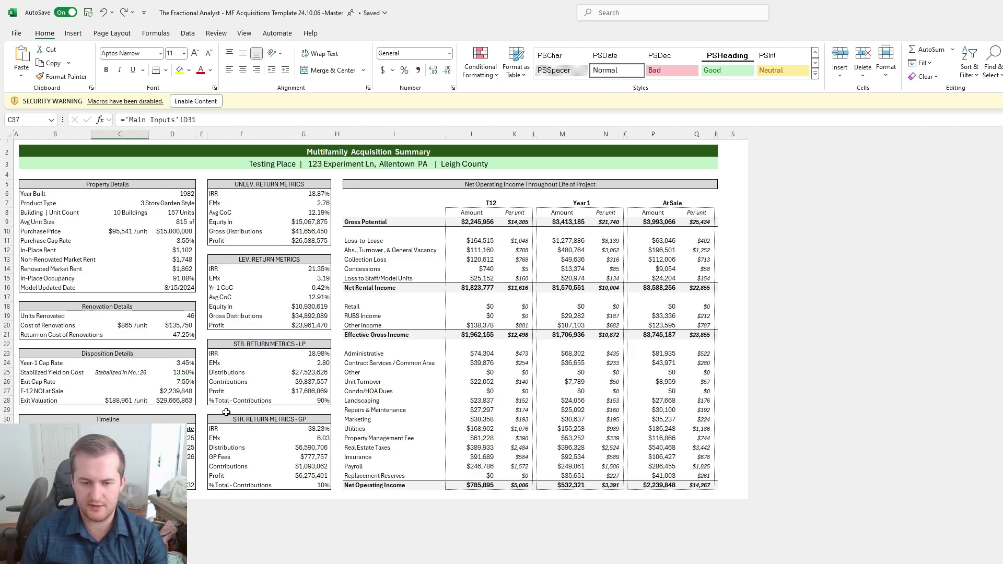